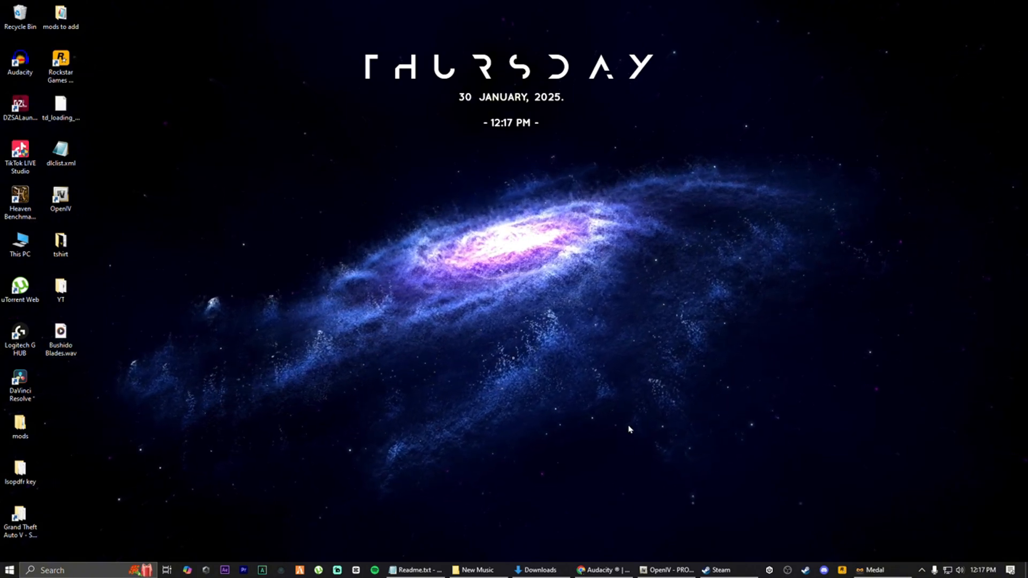
Launch Audacity and import the Bushido Blades.wav file from the desktop into a new track
{"action": "double_click", "coordinate": [23, 63]}
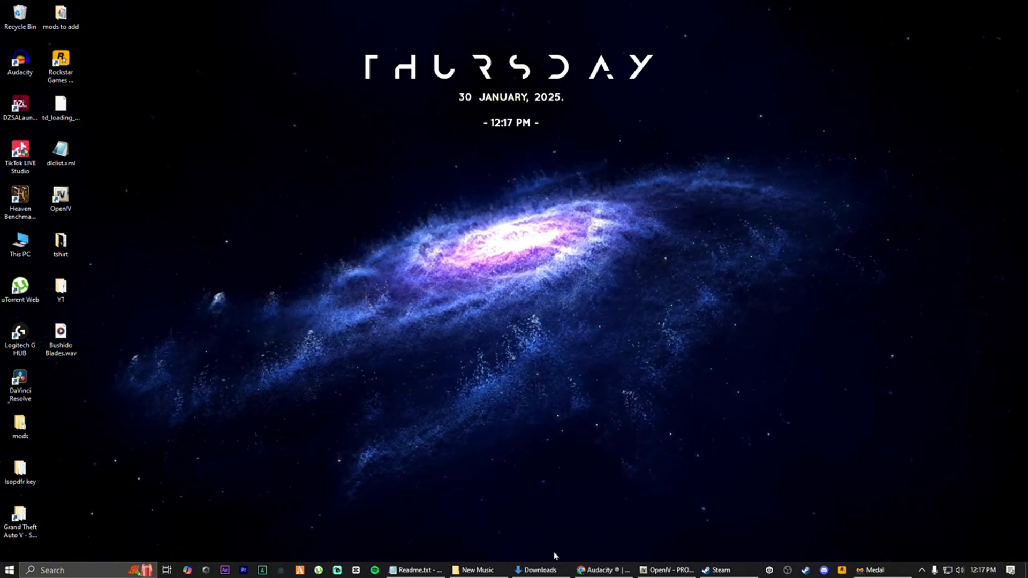
{"action": "left_click", "coordinate": [604, 569]}
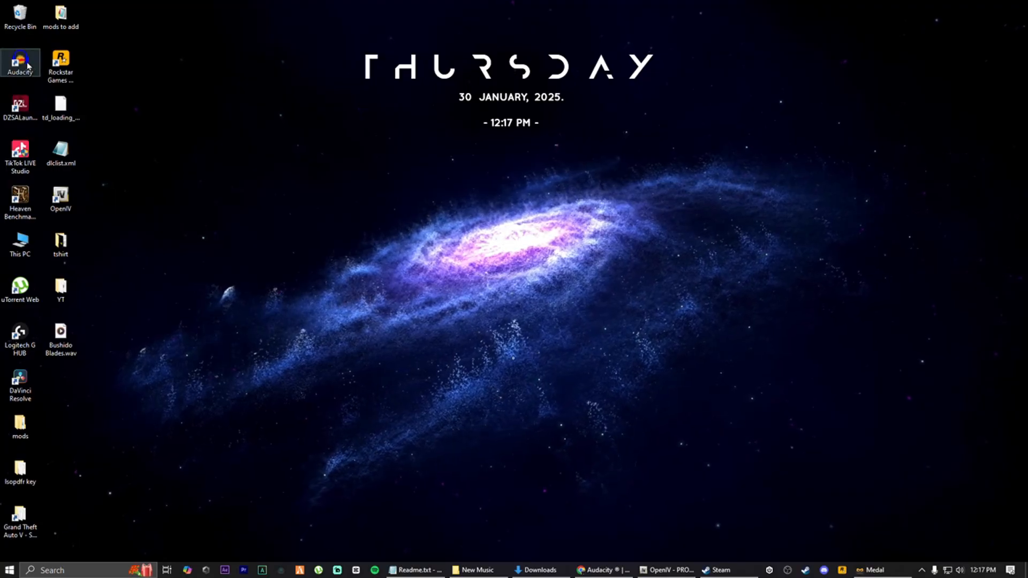
{"action": "double_click", "coordinate": [21, 61]}
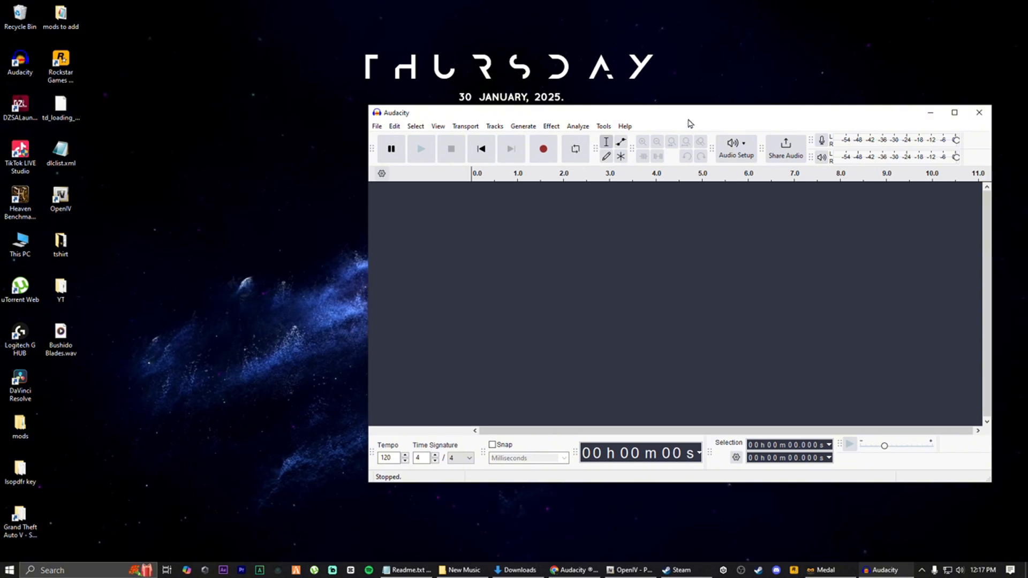
{"action": "left_click_drag", "start_coordinate": [688, 121], "coordinate": [714, 104]}
{"action": "left_click_drag", "start_coordinate": [45, 335], "coordinate": [552, 252]}
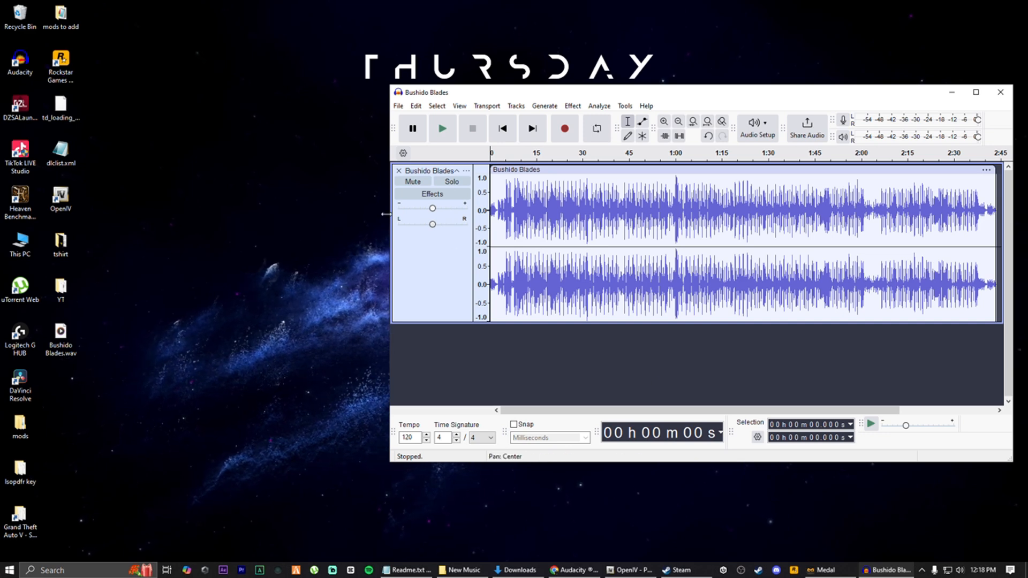
Preview the track's playback and check the playback device in the audio setup options
{"action": "left_click", "coordinate": [442, 129]}
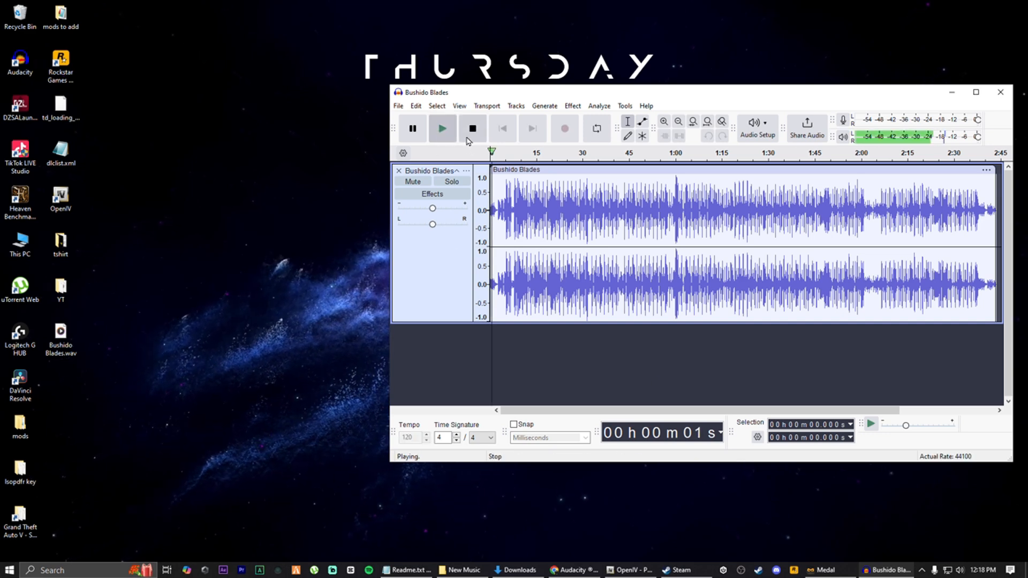
{"action": "left_click", "coordinate": [473, 129]}
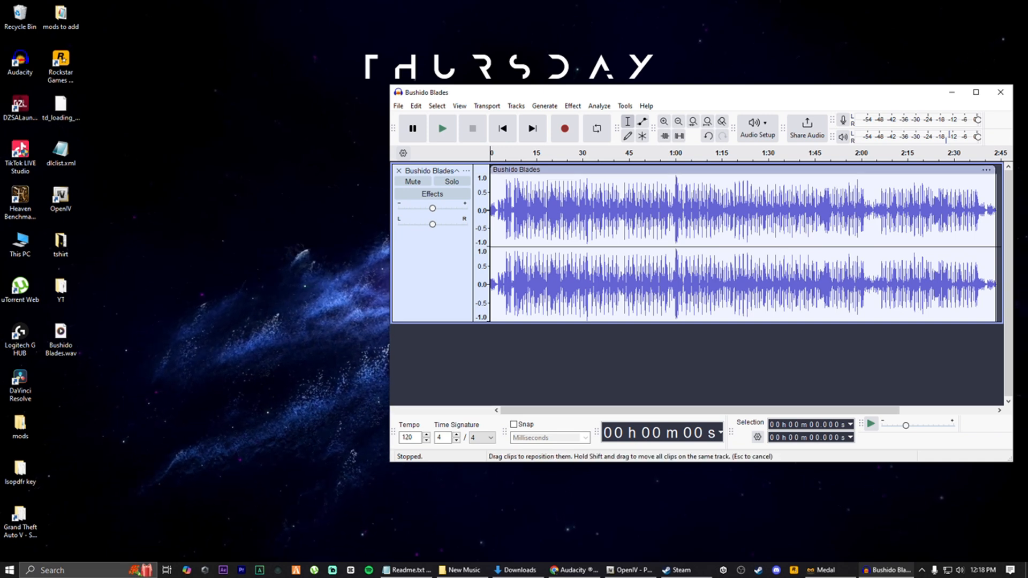
{"action": "left_click", "coordinate": [762, 140]}
{"action": "mouse_move", "coordinate": [798, 171]}
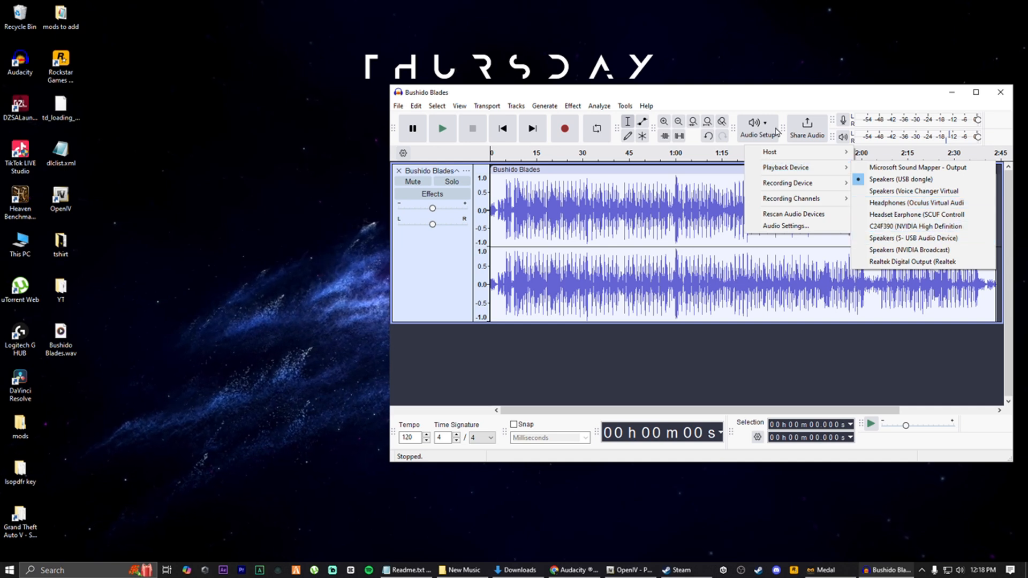
{"action": "left_click", "coordinate": [757, 105]}
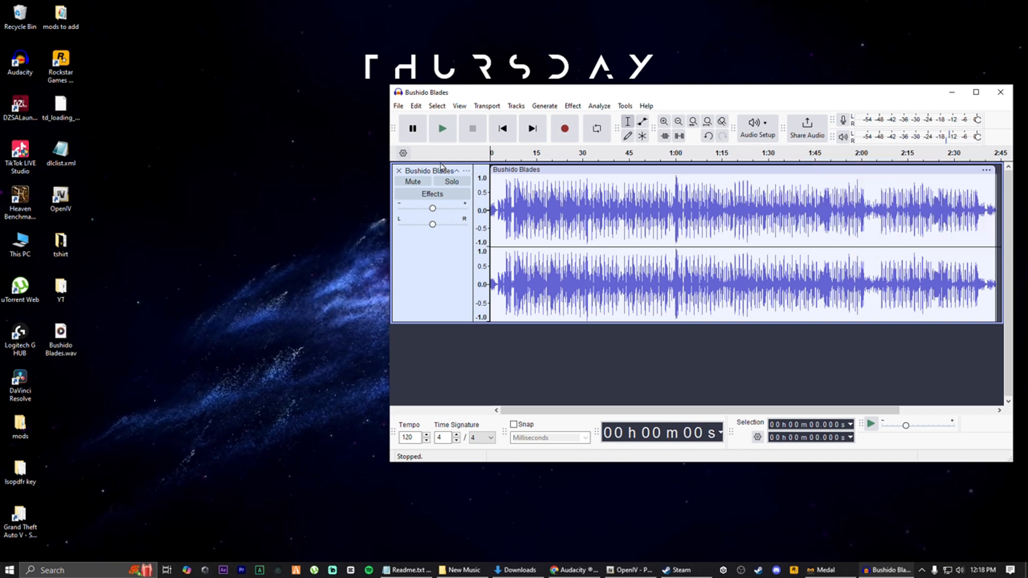
{"action": "left_click", "coordinate": [443, 128]}
{"action": "left_click", "coordinate": [473, 128]}
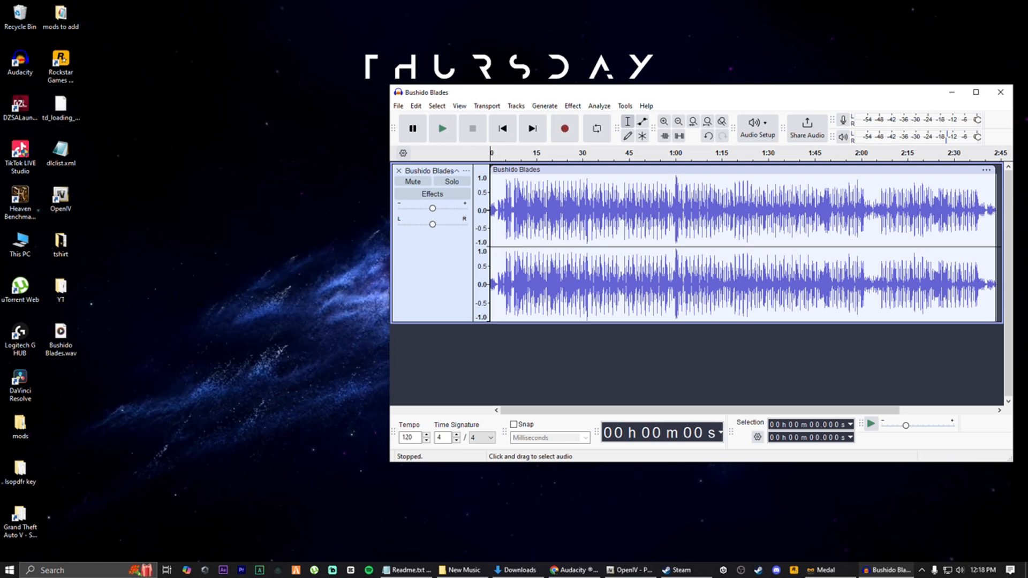
Set the Bushido Blades track's sample format to 16-bit PCM
{"action": "right_click", "coordinate": [566, 272]}
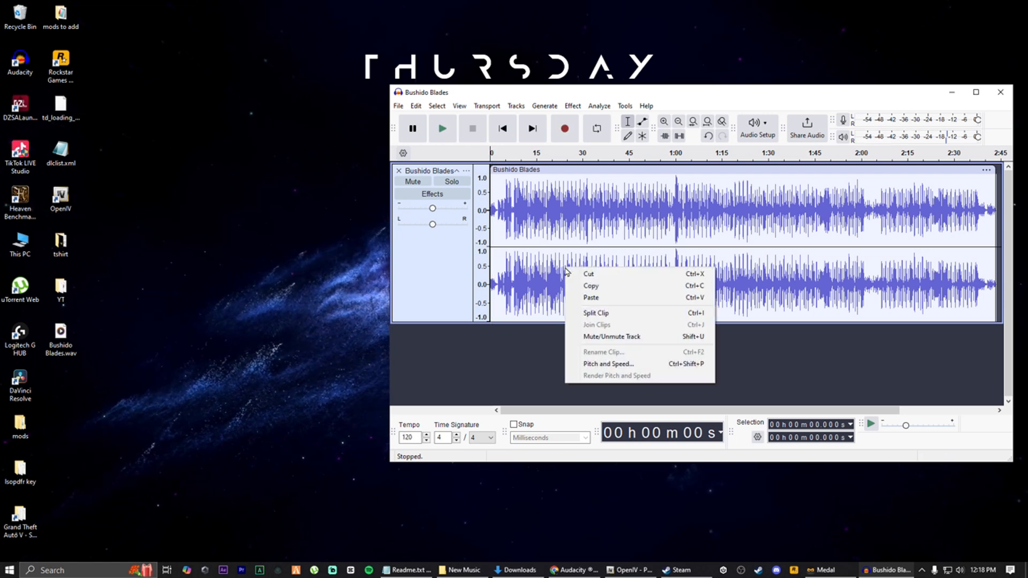
{"action": "right_click", "coordinate": [434, 269]}
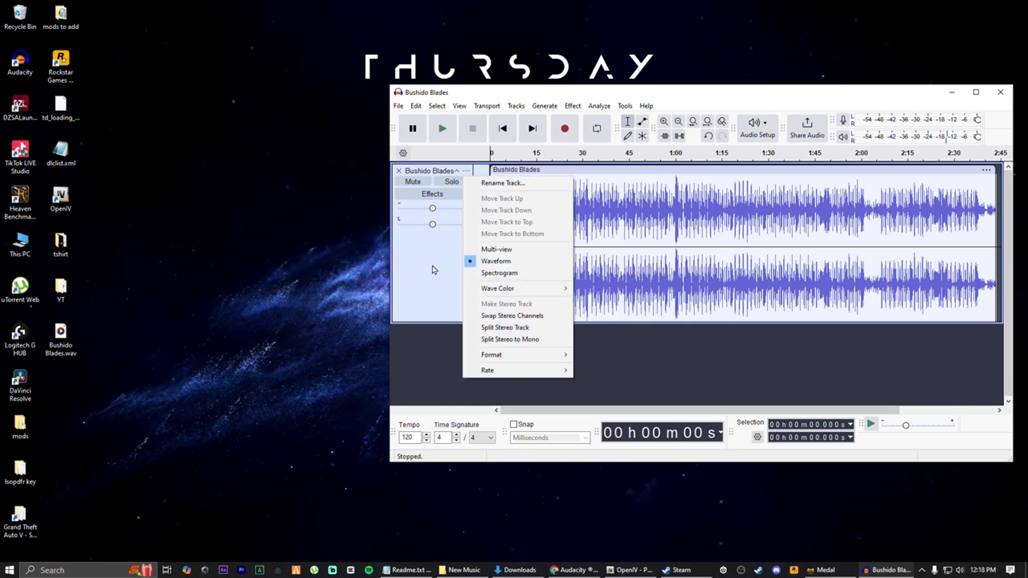
{"action": "mouse_move", "coordinate": [503, 362]}
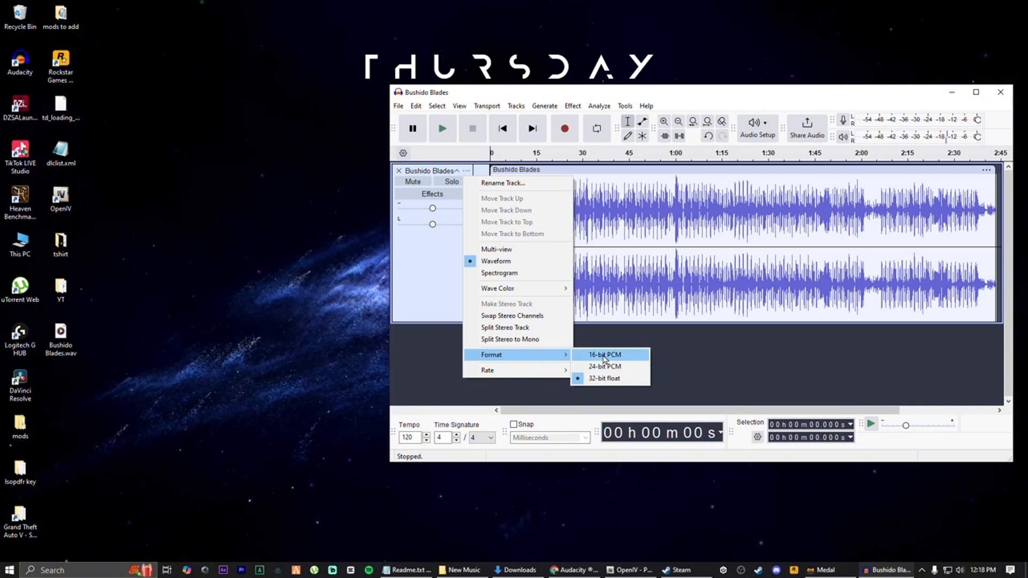
{"action": "left_click", "coordinate": [605, 357]}
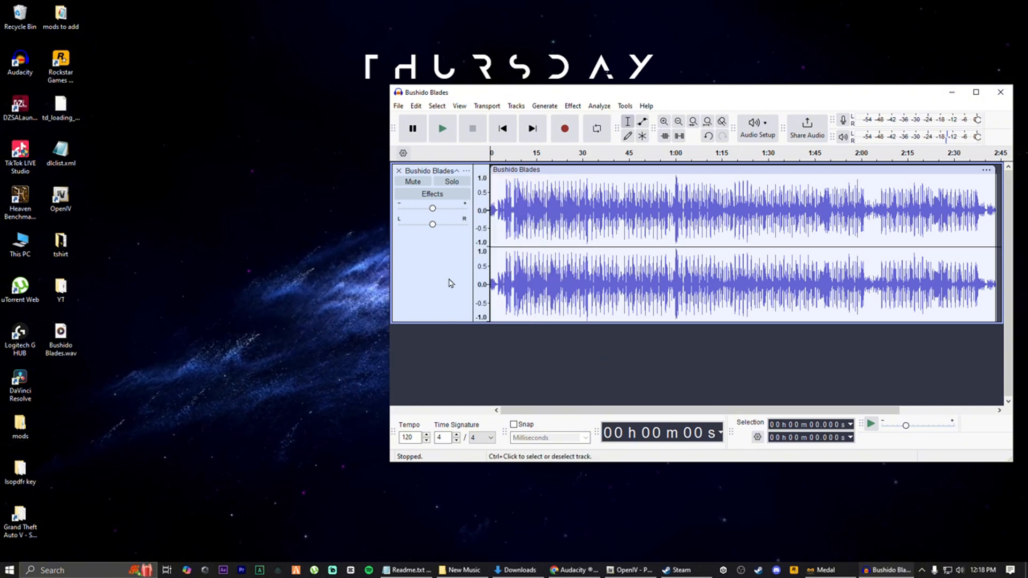
Split the stereo track to mono and remove the second mono track
{"action": "right_click", "coordinate": [450, 283]}
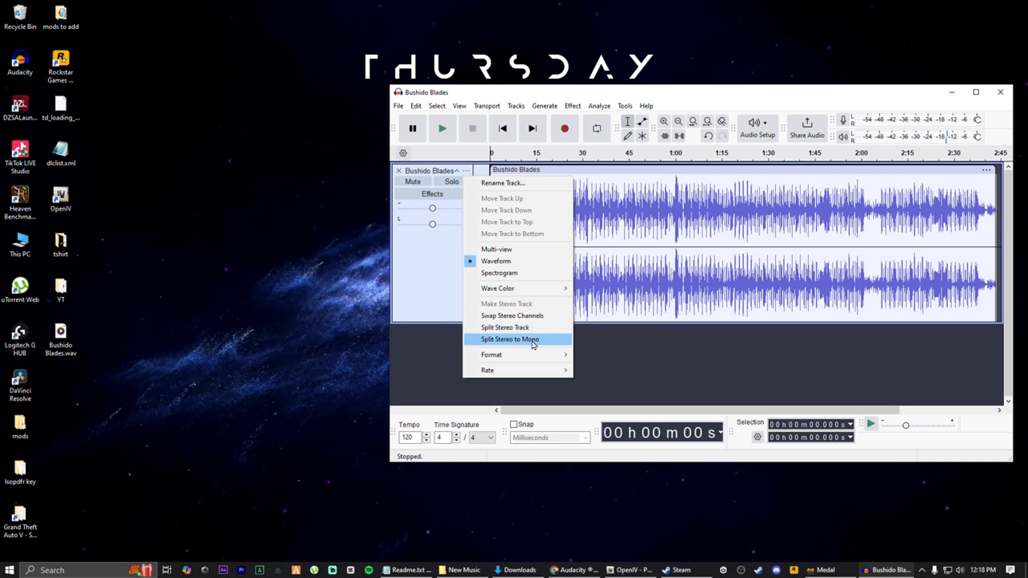
{"action": "left_click", "coordinate": [533, 341]}
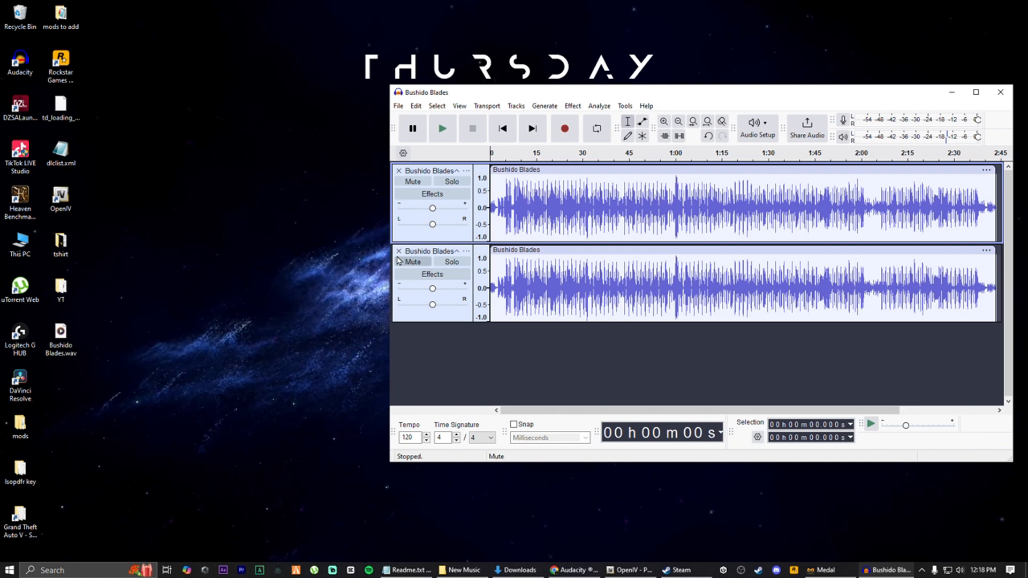
{"action": "left_click", "coordinate": [399, 251]}
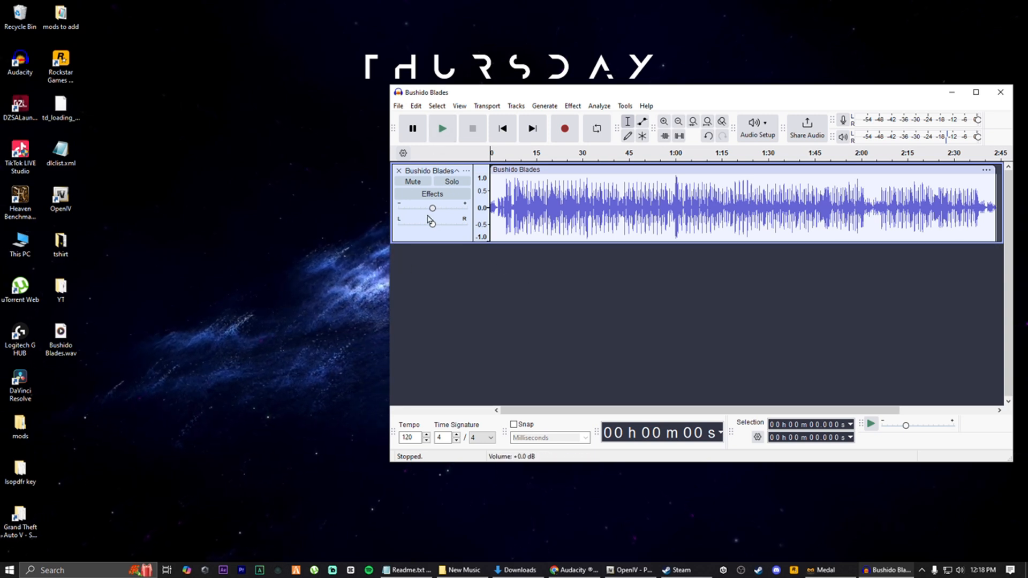
Adjust the track's volume slider while previewing playback, returning it to 0 dB
{"action": "left_click", "coordinate": [442, 131]}
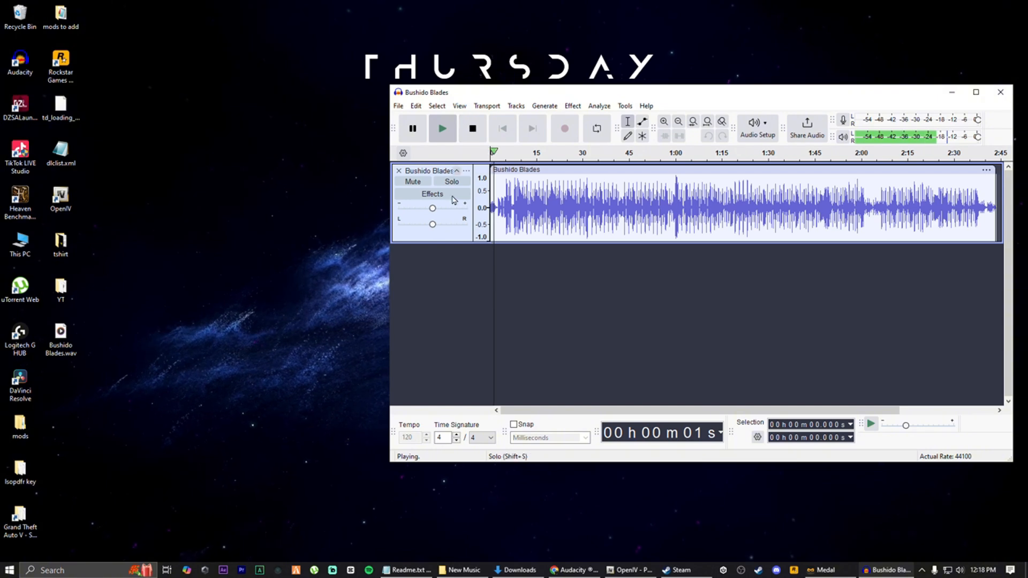
{"action": "left_click_drag", "start_coordinate": [433, 209], "coordinate": [438, 213]}
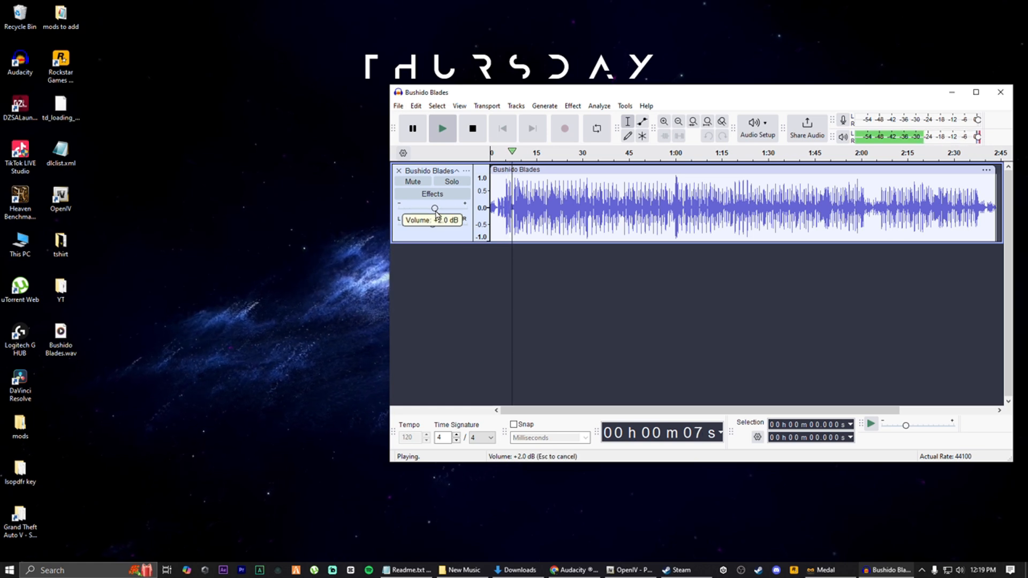
{"action": "left_click_drag", "start_coordinate": [435, 212], "coordinate": [435, 212]}
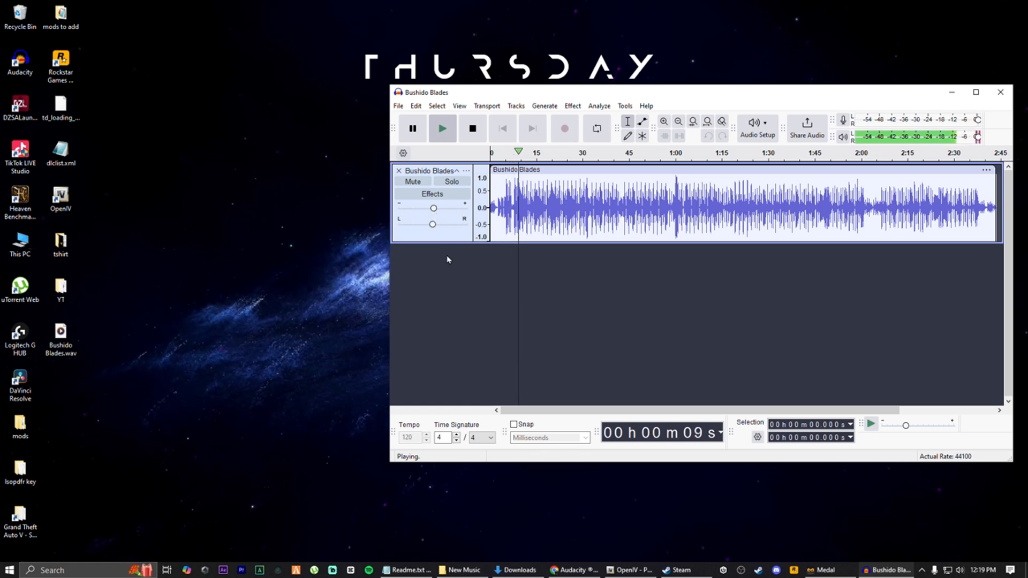
{"action": "key", "text": "space"}
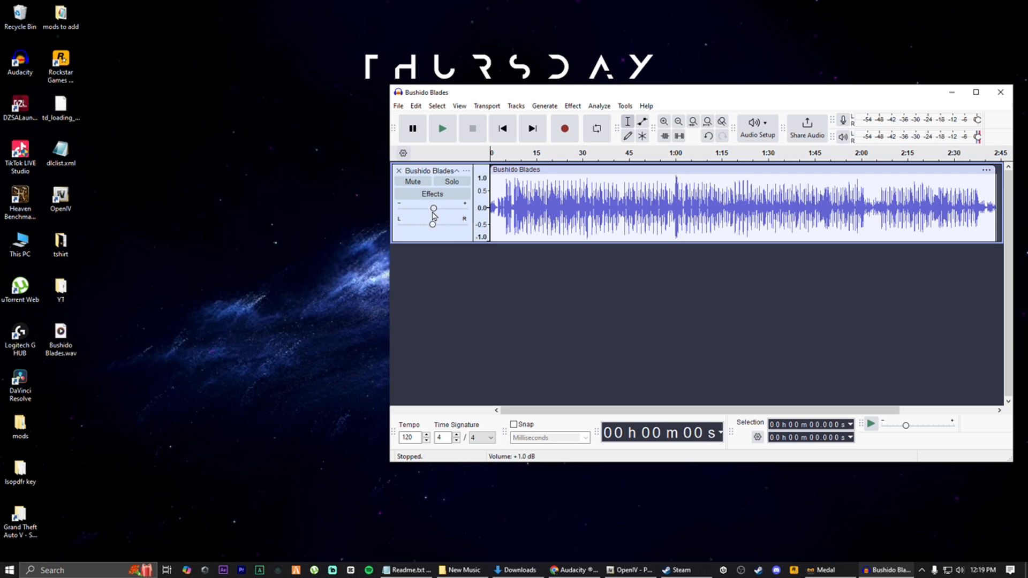
{"action": "left_click_drag", "start_coordinate": [434, 211], "coordinate": [433, 213]}
{"action": "left_click", "coordinate": [442, 128]}
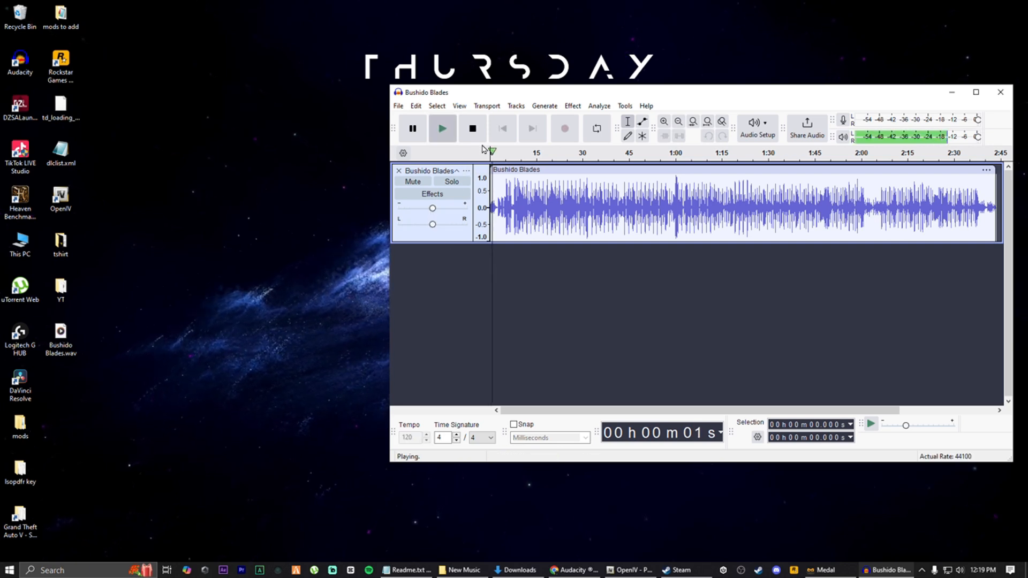
{"action": "key", "text": "space"}
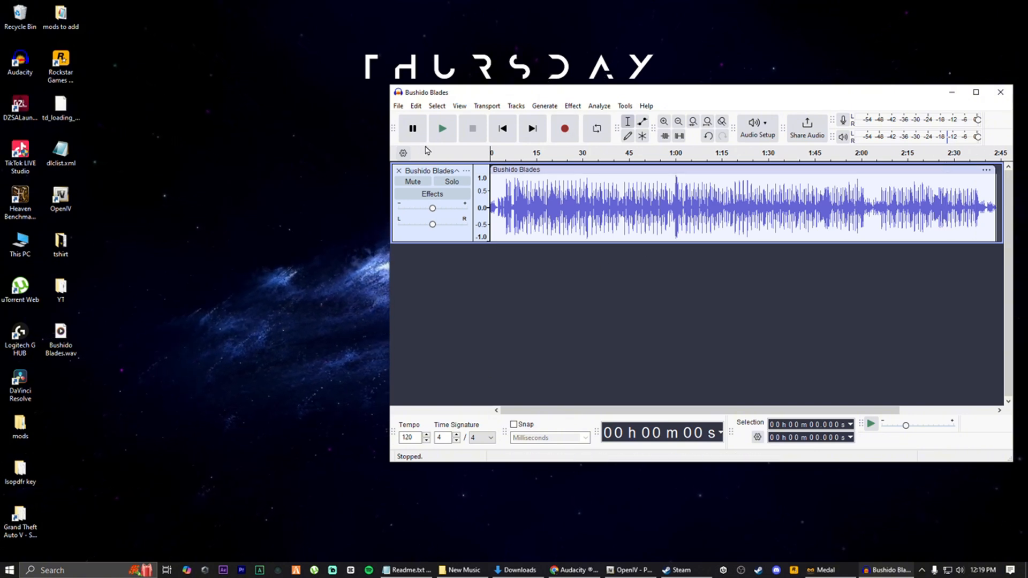
Export the audio to the desktop as a mono 16-bit WAV named Bushido Blades mono.wav
{"action": "left_click", "coordinate": [398, 106]}
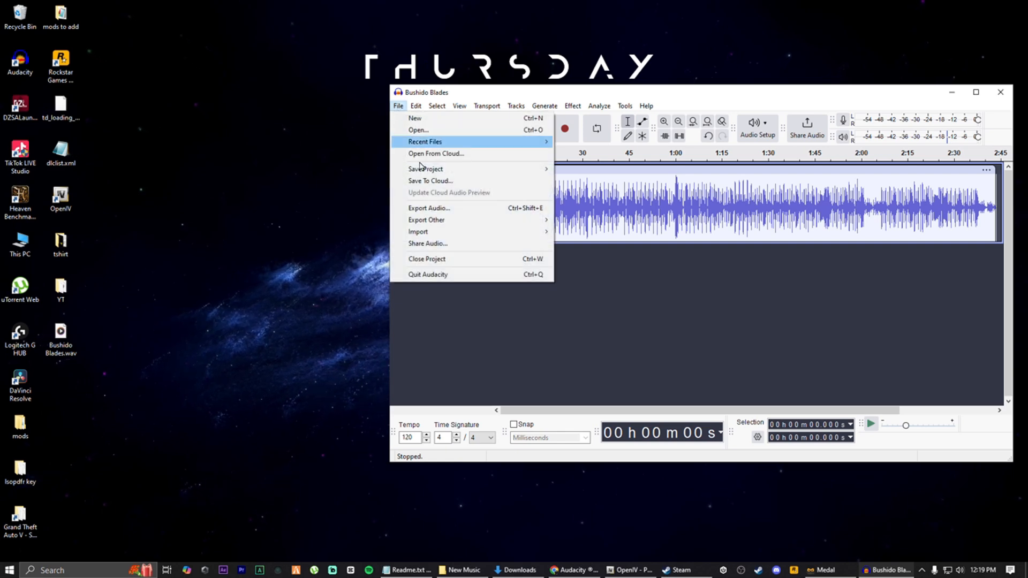
{"action": "left_click", "coordinate": [444, 211]}
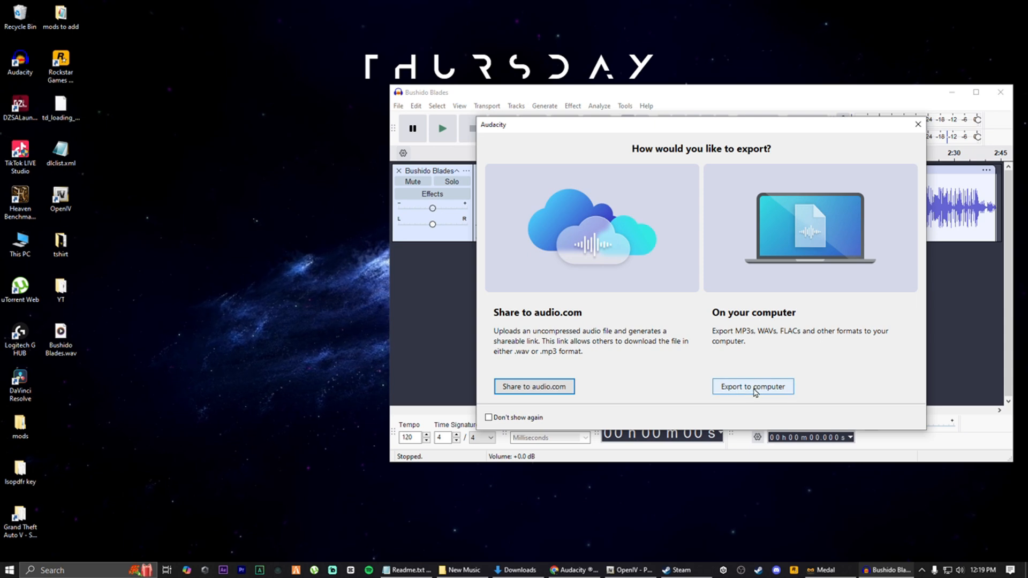
{"action": "left_click", "coordinate": [753, 386]}
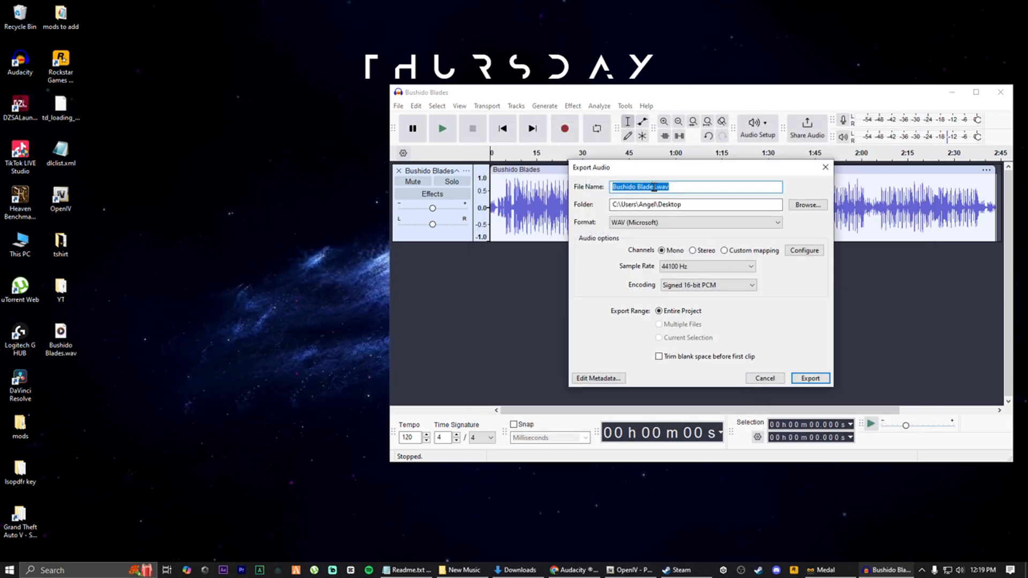
{"action": "left_click", "coordinate": [654, 186]}
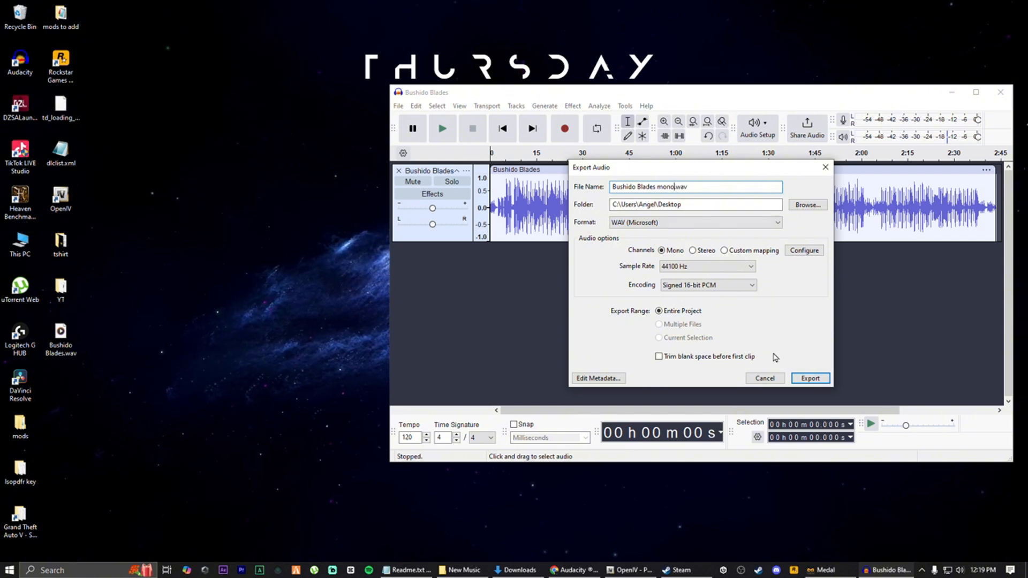
{"action": "left_click", "coordinate": [811, 379]}
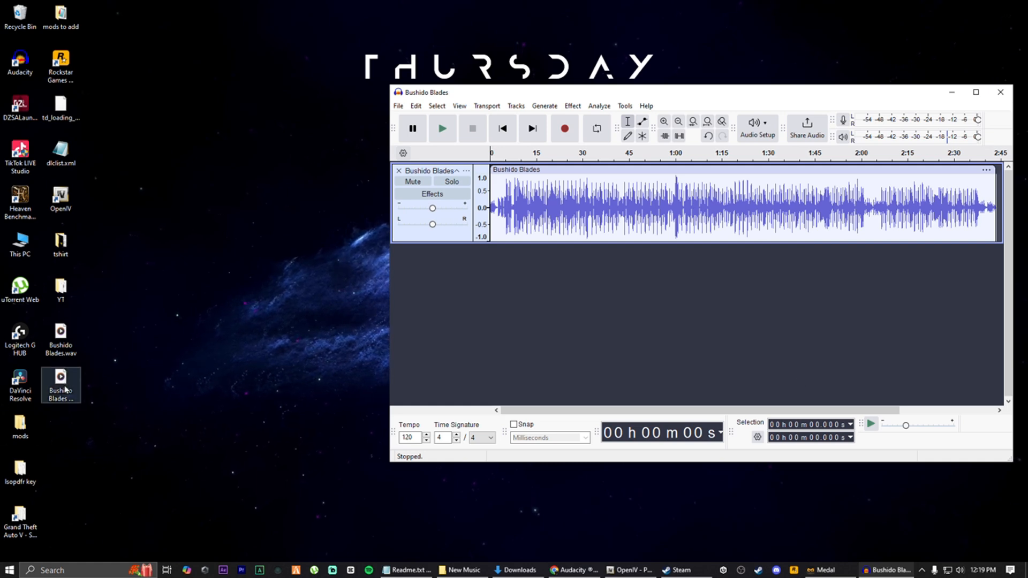
Close Audacity without saving the project
{"action": "left_click", "coordinate": [61, 384]}
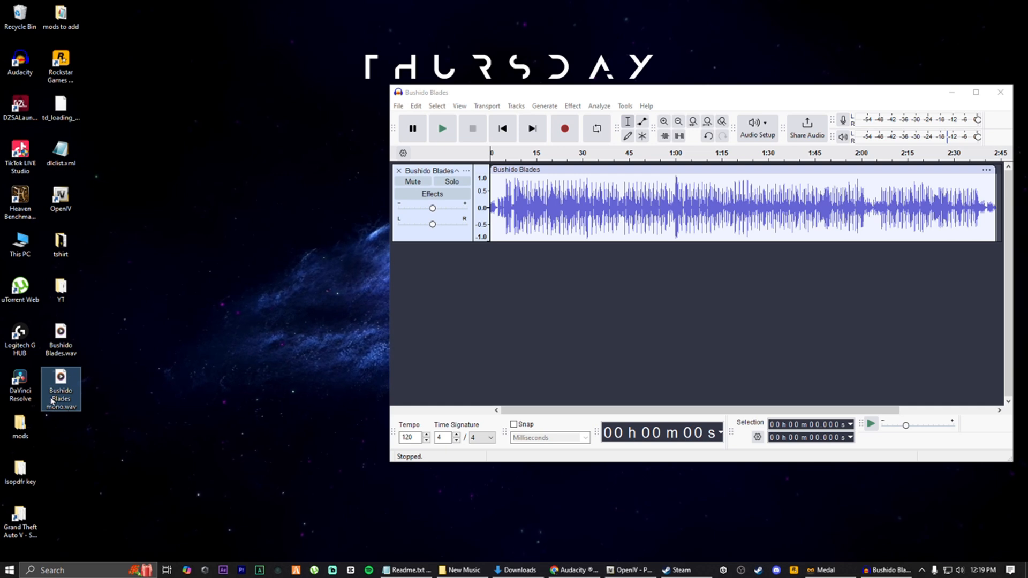
{"action": "left_click", "coordinate": [647, 351]}
{"action": "key", "text": "alt+F4"}
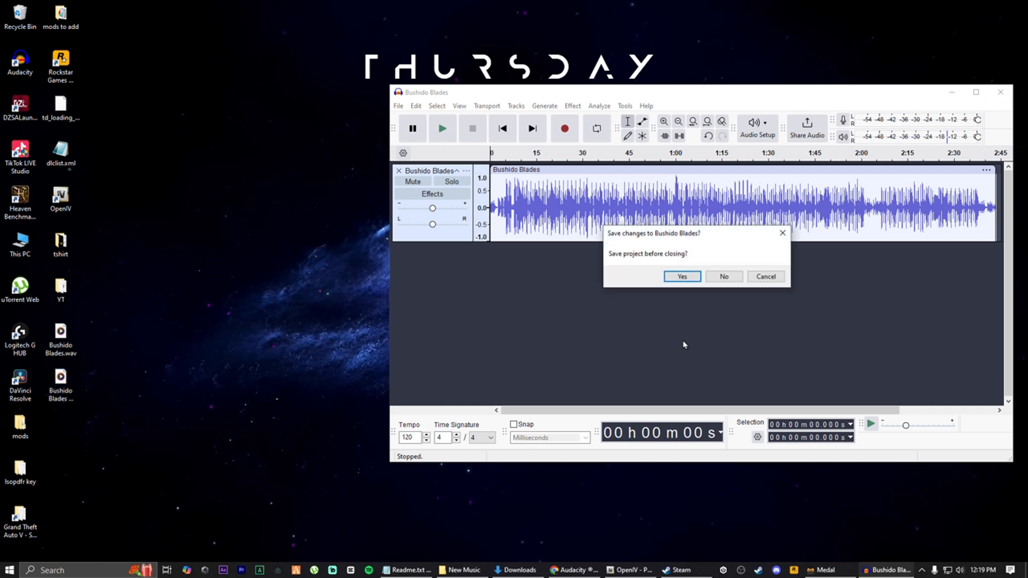
{"action": "left_click", "coordinate": [725, 277]}
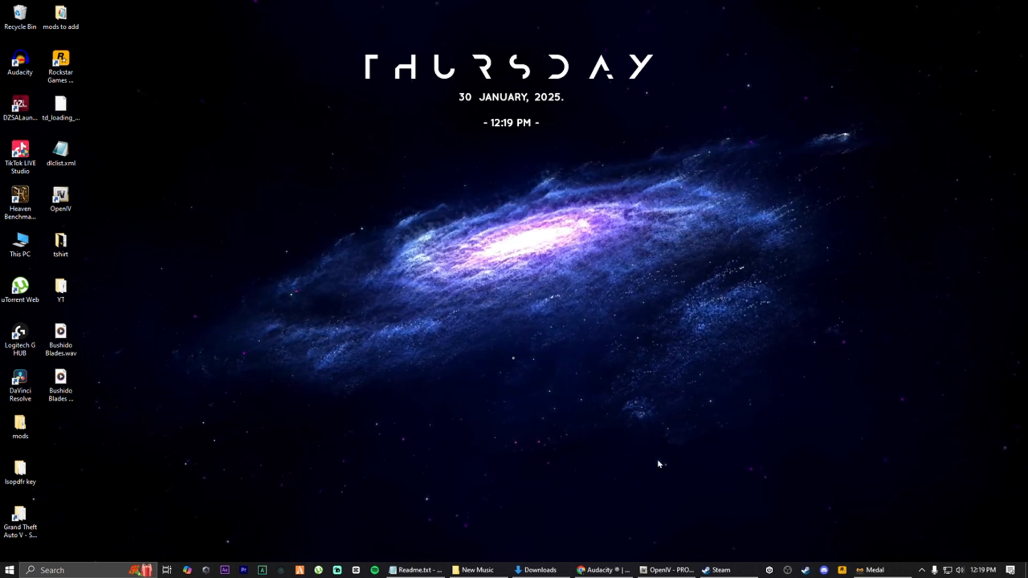
Switch to OpenIV and the Readme instructions, then preview both audio streams of td_loading_music.awc in PROLOGUE.rpf
{"action": "left_click", "coordinate": [666, 569]}
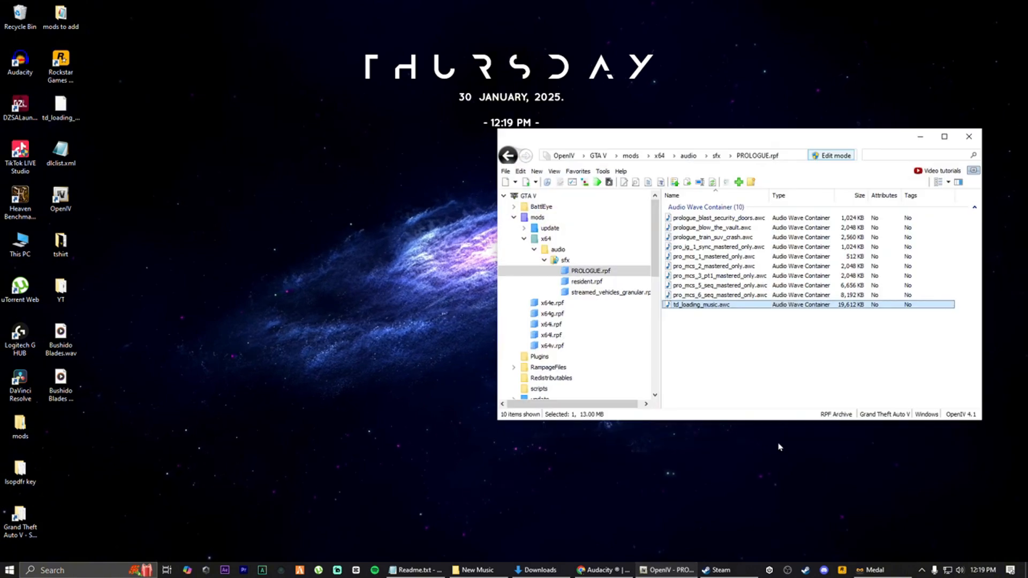
{"action": "left_click", "coordinate": [416, 569]}
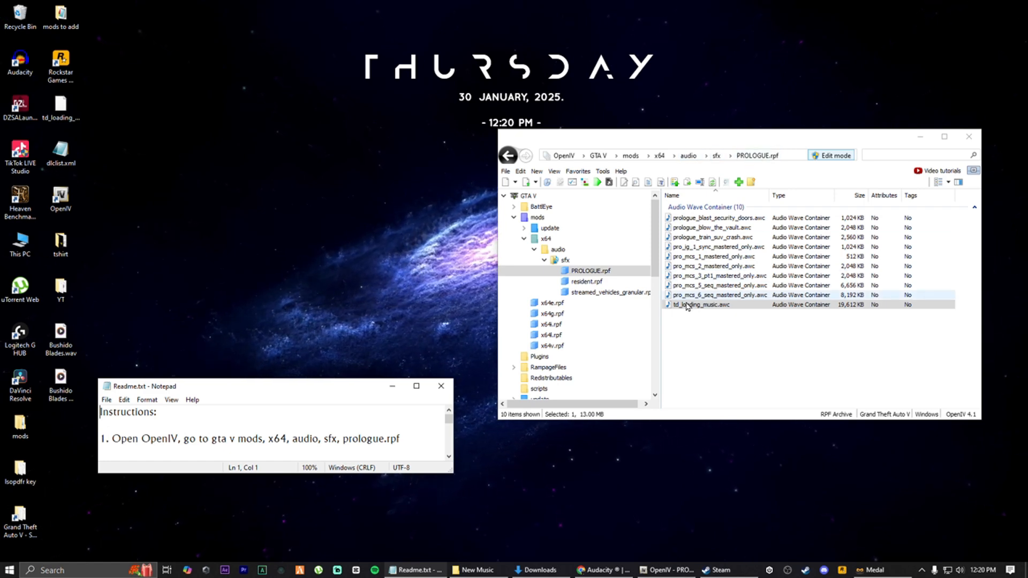
{"action": "double_click", "coordinate": [714, 308]}
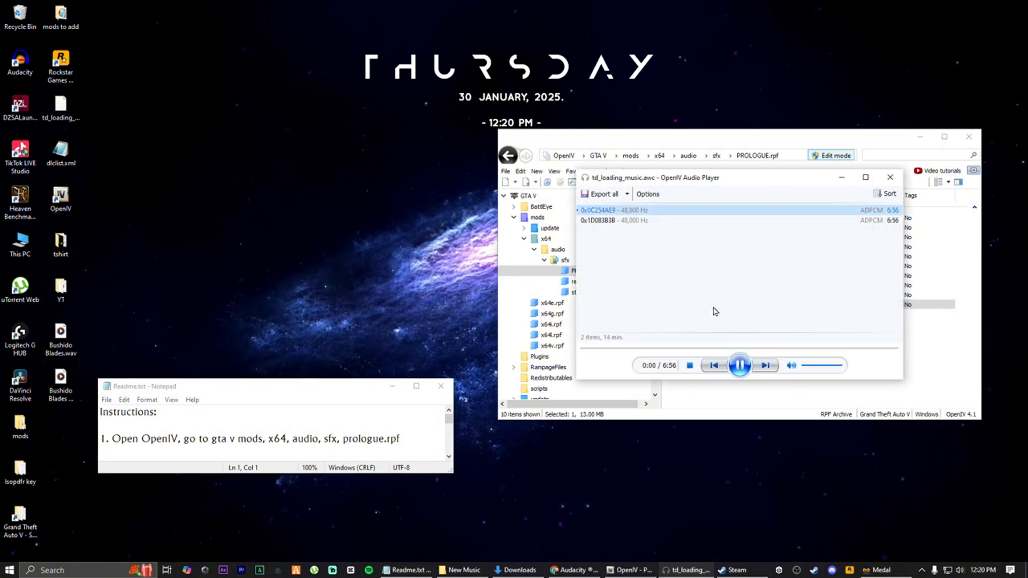
{"action": "left_click", "coordinate": [615, 349]}
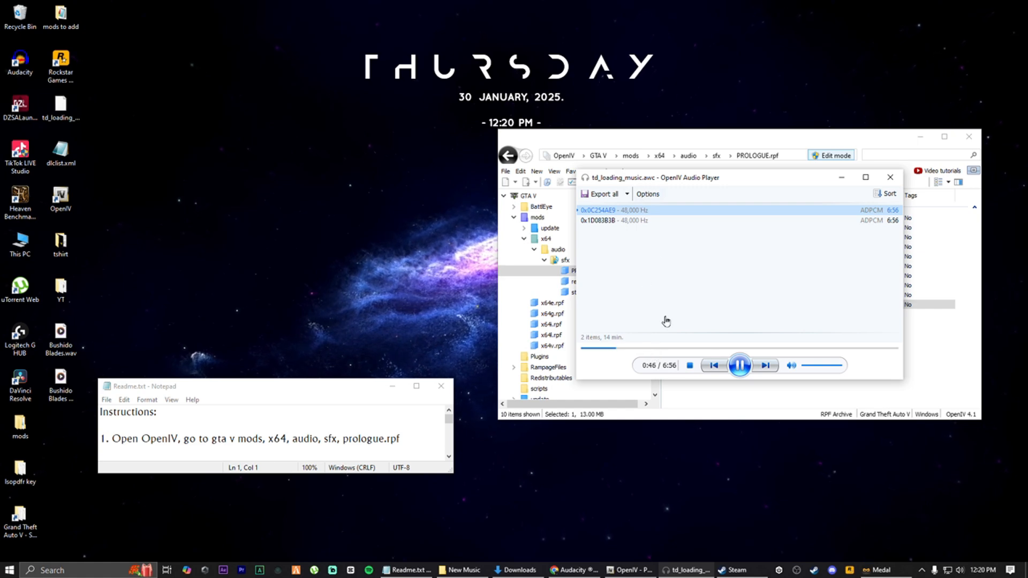
{"action": "double_click", "coordinate": [598, 220]}
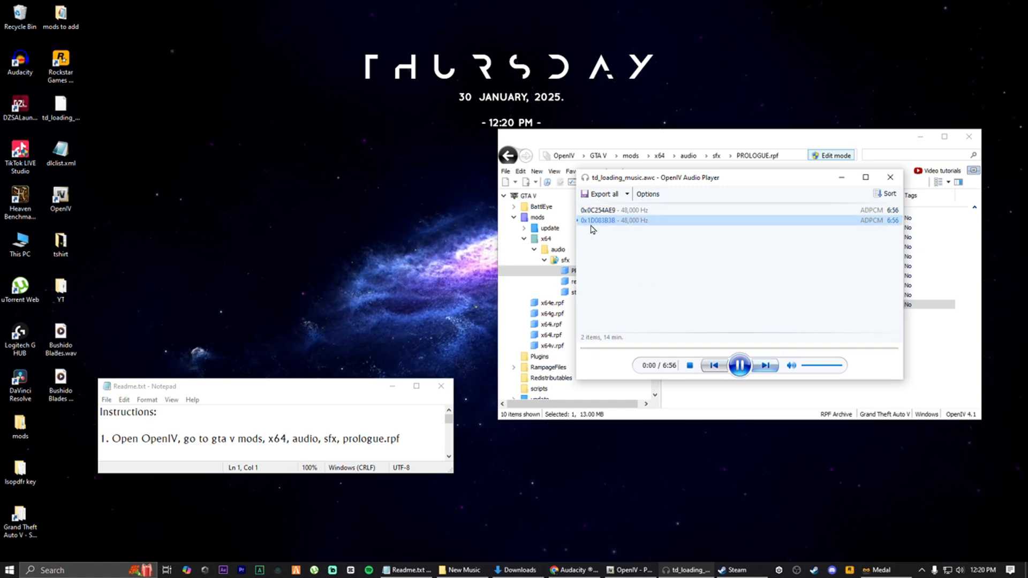
Preview the second audio stream further into the track, pause it, and close the audio player
{"action": "left_click", "coordinate": [638, 349]}
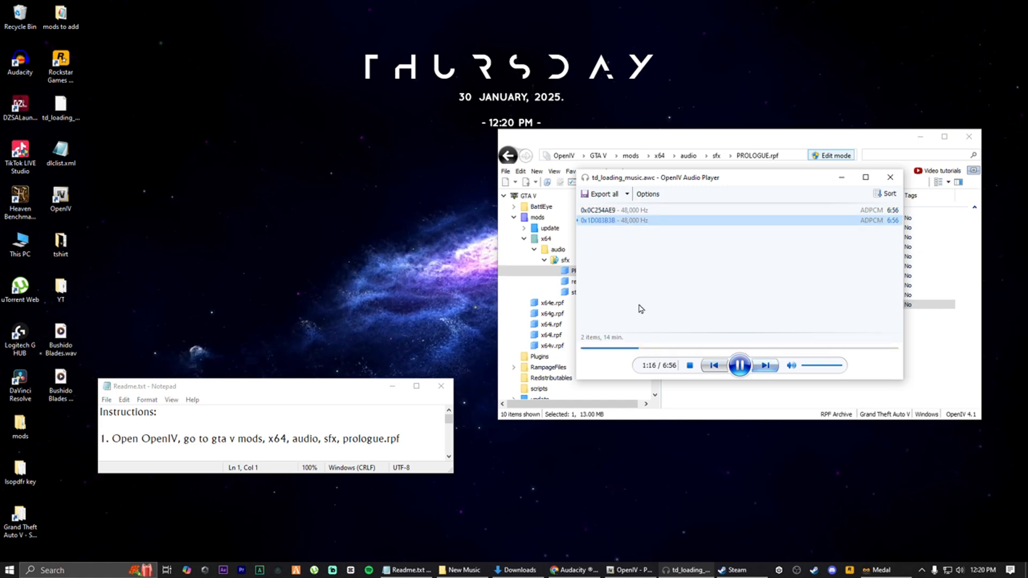
{"action": "left_click", "coordinate": [740, 367]}
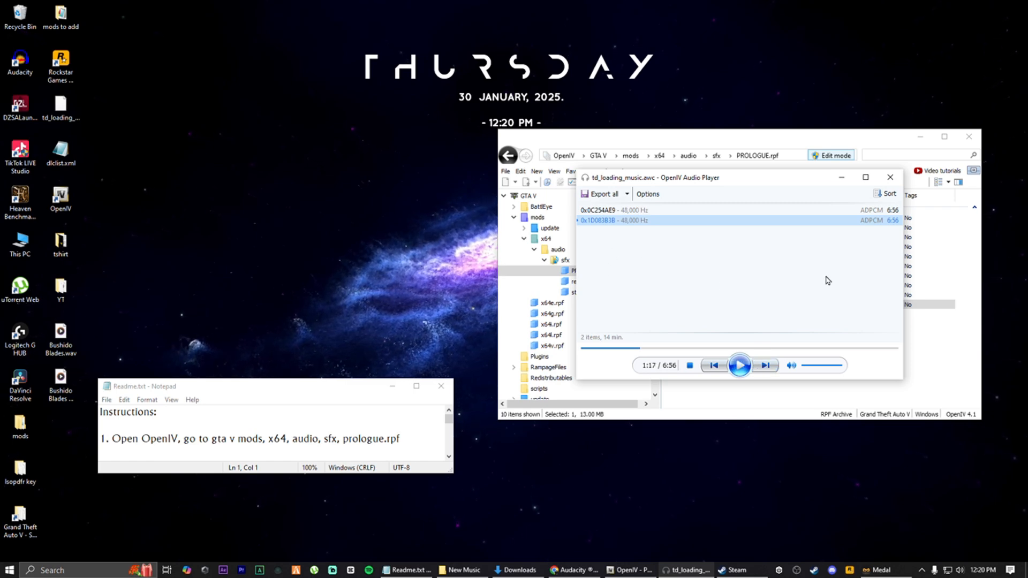
{"action": "left_click", "coordinate": [890, 180]}
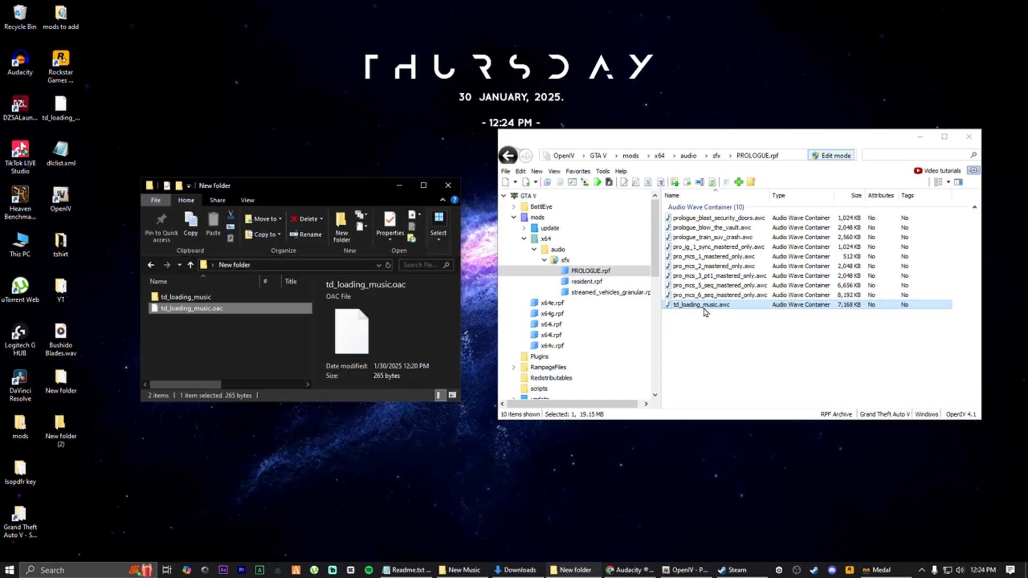
Drag td_loading_music.awc into the folder window and choose to copy and replace the existing file
{"action": "left_click_drag", "start_coordinate": [712, 305], "coordinate": [189, 56]}
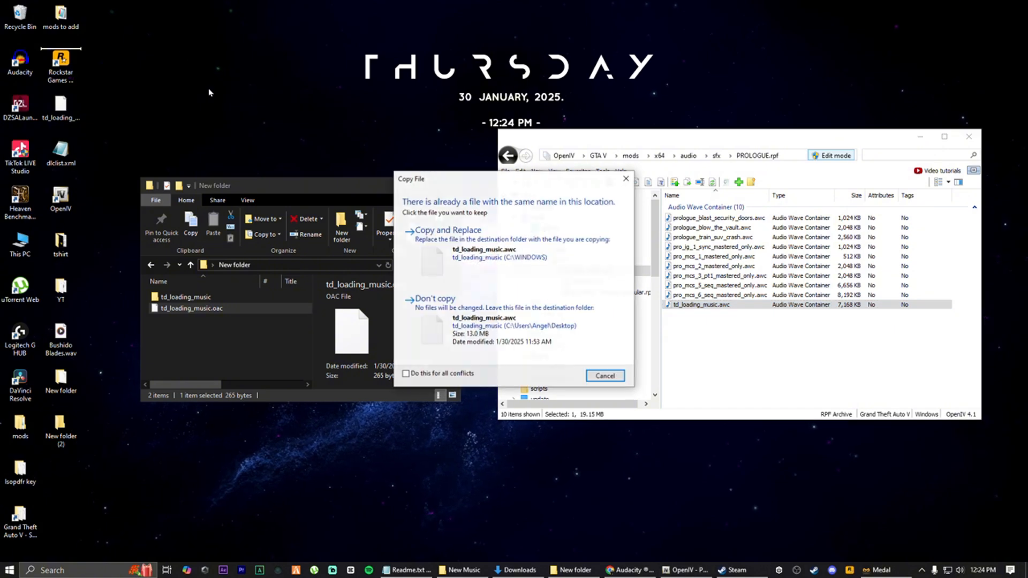
{"action": "left_click", "coordinate": [448, 236]}
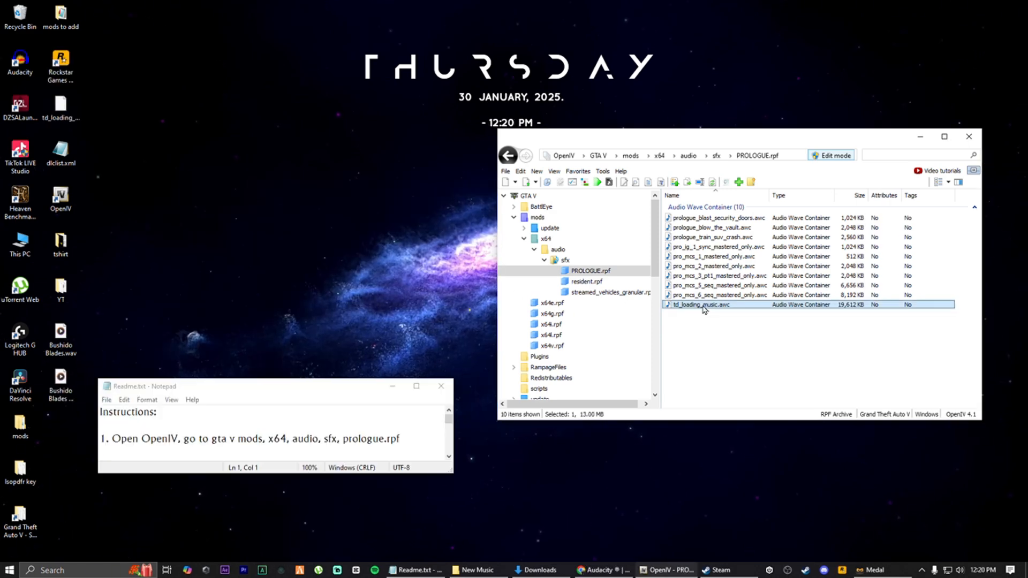
Create a new folder on the desktop, keeping the default name New folder
{"action": "right_click", "coordinate": [226, 190]}
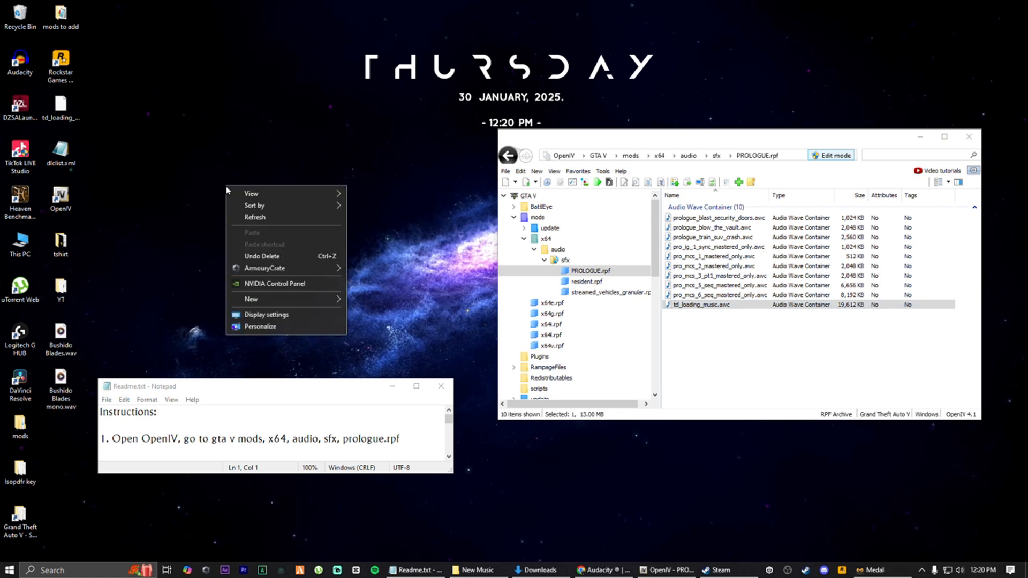
{"action": "mouse_move", "coordinate": [262, 306]}
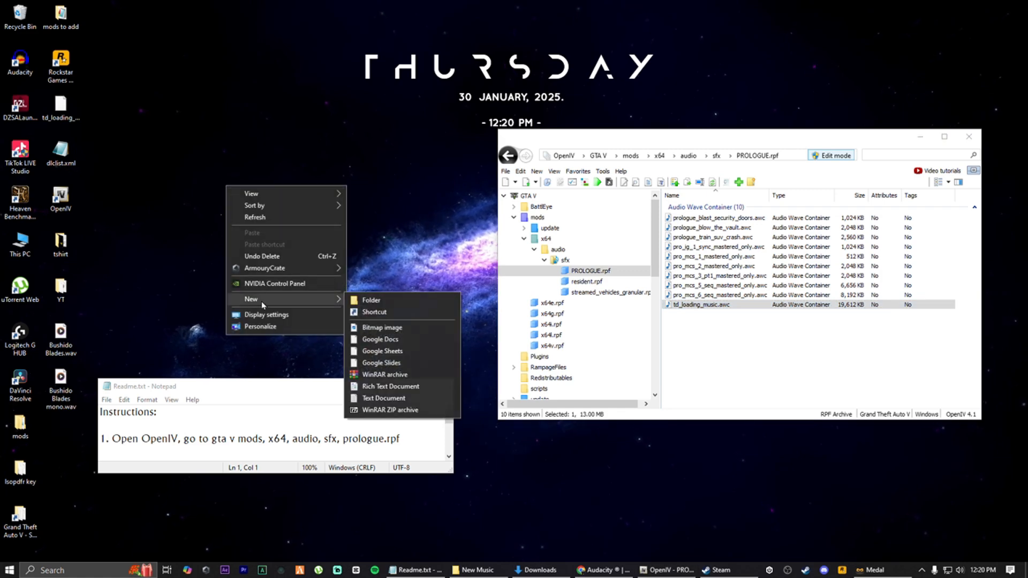
{"action": "left_click", "coordinate": [371, 301]}
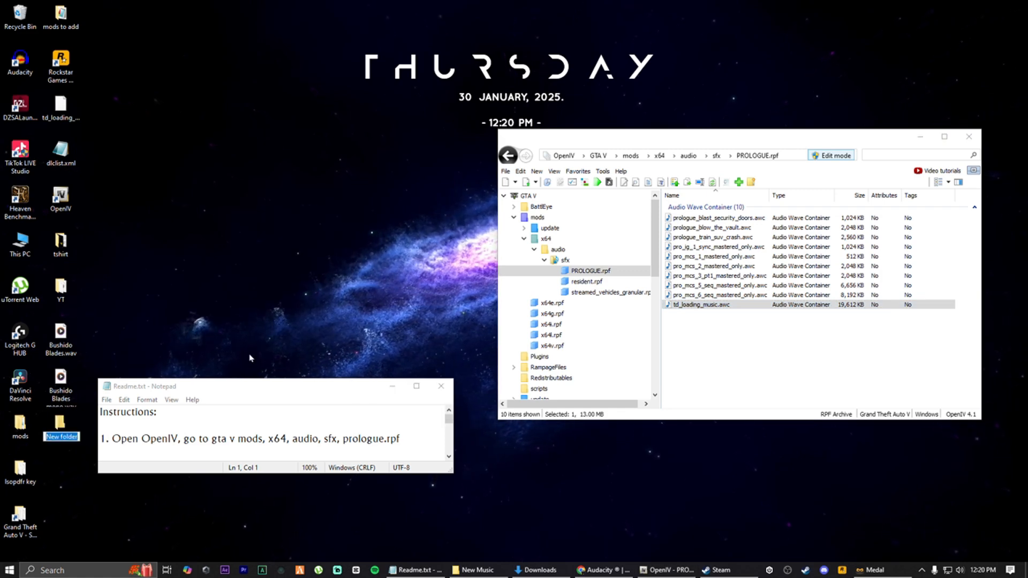
{"action": "key", "text": "Return"}
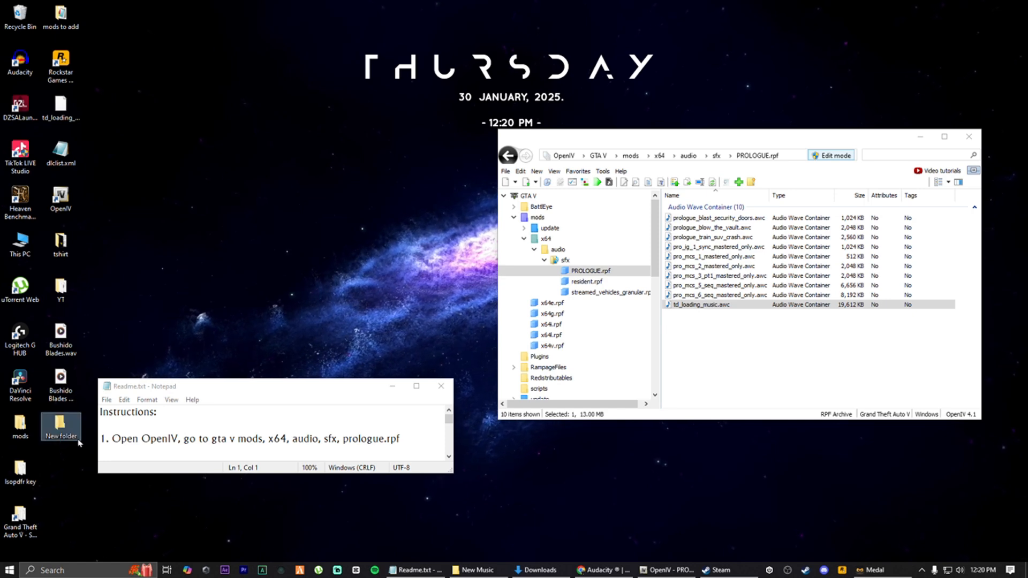
{"action": "mouse_move", "coordinate": [60, 427]}
{"action": "left_mouse_down"}
{"action": "mouse_move", "coordinate": [200, 246]}
{"action": "mouse_move", "coordinate": [58, 433]}
{"action": "left_mouse_up"}
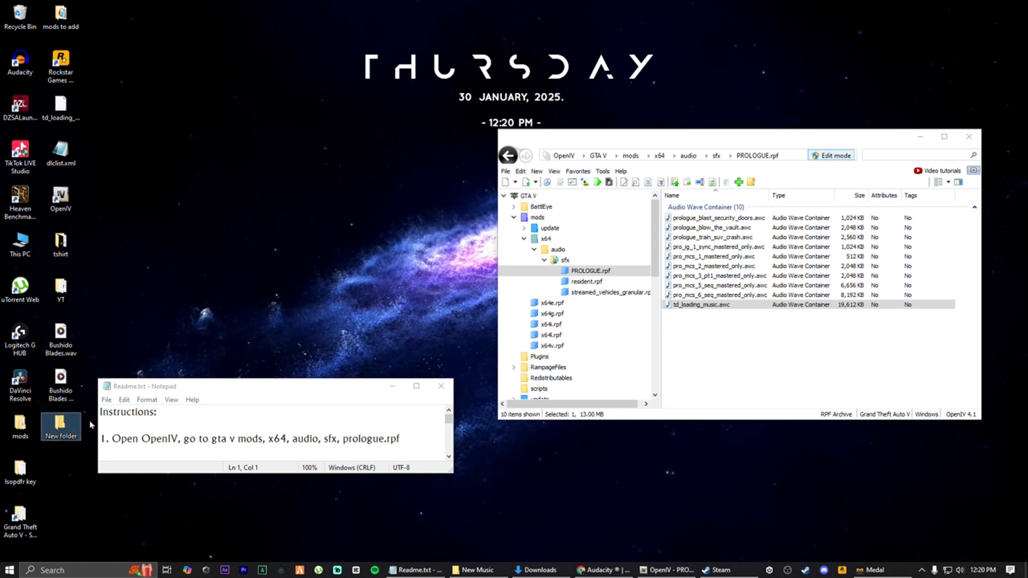
Export td_loading_music.awc to openFormats (.oac) into the New folder on the desktop
{"action": "left_click", "coordinate": [707, 305]}
{"action": "right_click", "coordinate": [707, 310]}
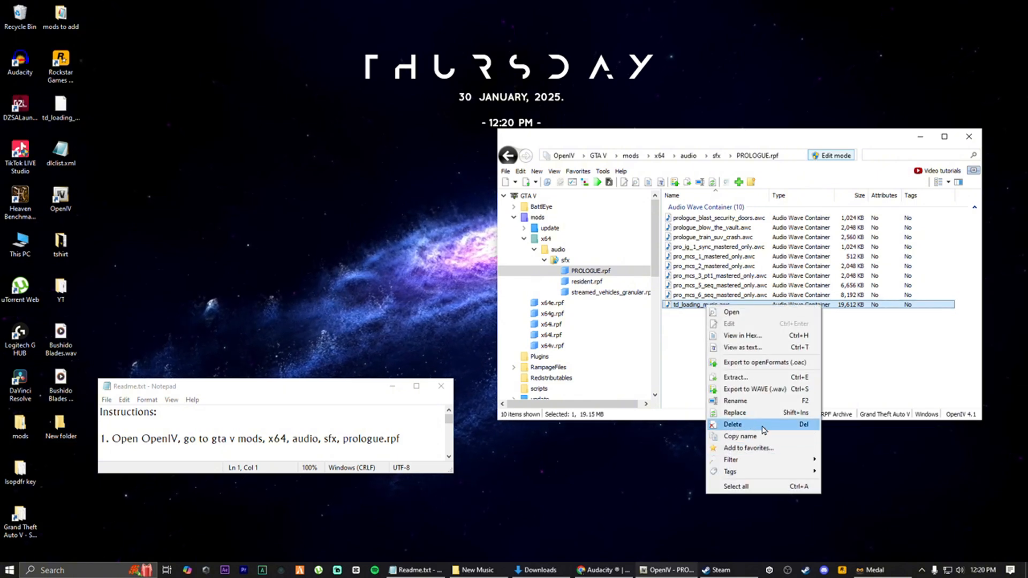
{"action": "left_click", "coordinate": [785, 364]}
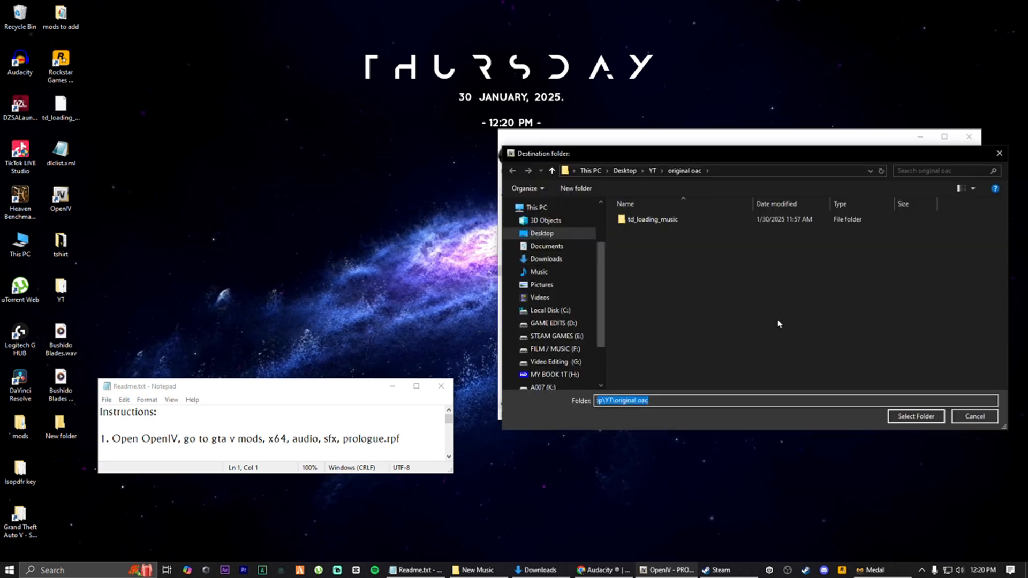
{"action": "left_click", "coordinate": [544, 234]}
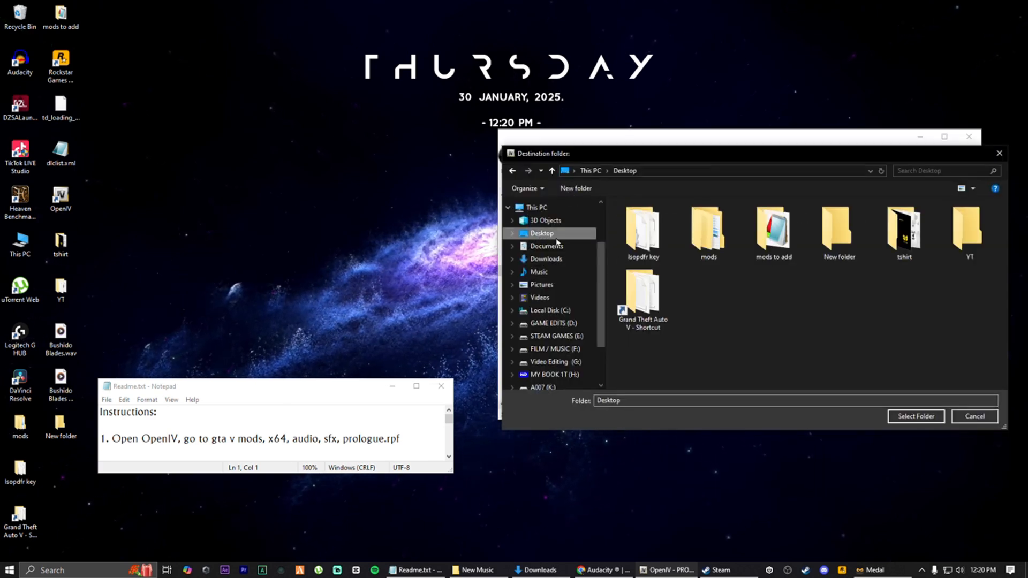
{"action": "left_click", "coordinate": [836, 230]}
{"action": "left_click", "coordinate": [911, 417]}
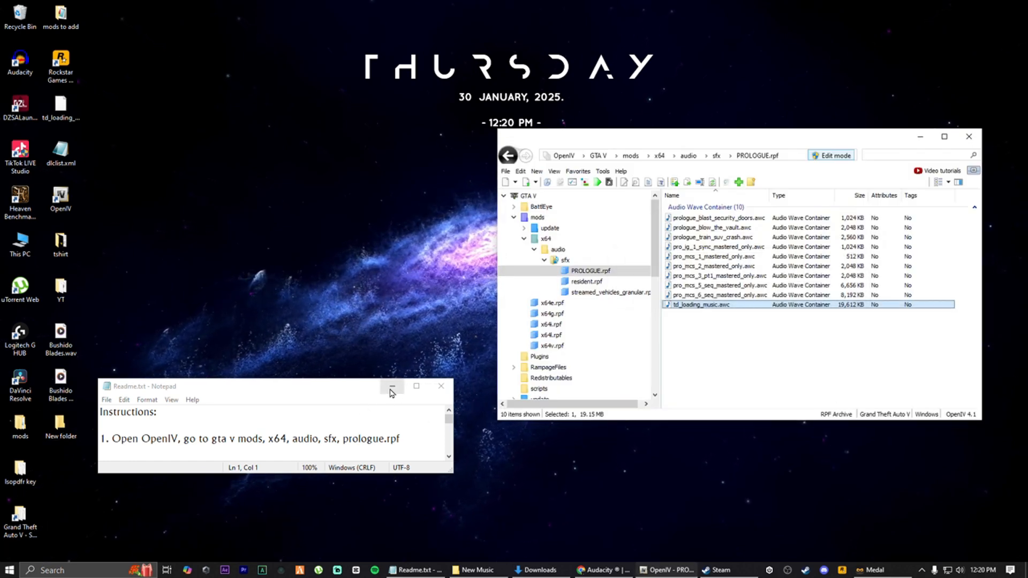
Open the exported td_loading_music folder inside New folder and play 0x0C254AE9.wav in Media Player, then close it
{"action": "left_click", "coordinate": [393, 387]}
{"action": "double_click", "coordinate": [60, 427]}
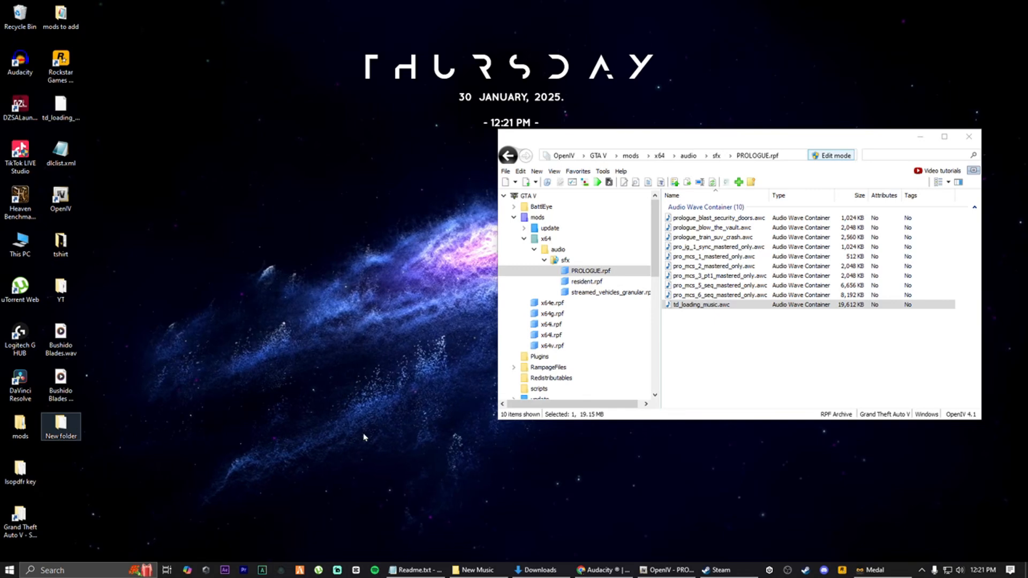
{"action": "left_click_drag", "start_coordinate": [325, 462], "coordinate": [334, 370]}
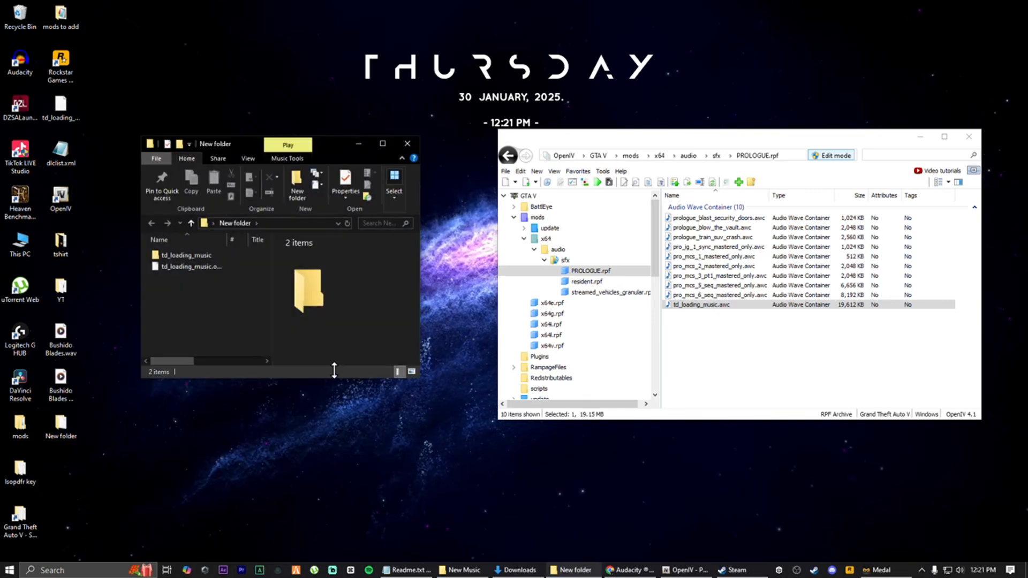
{"action": "left_click_drag", "start_coordinate": [331, 142], "coordinate": [291, 61]}
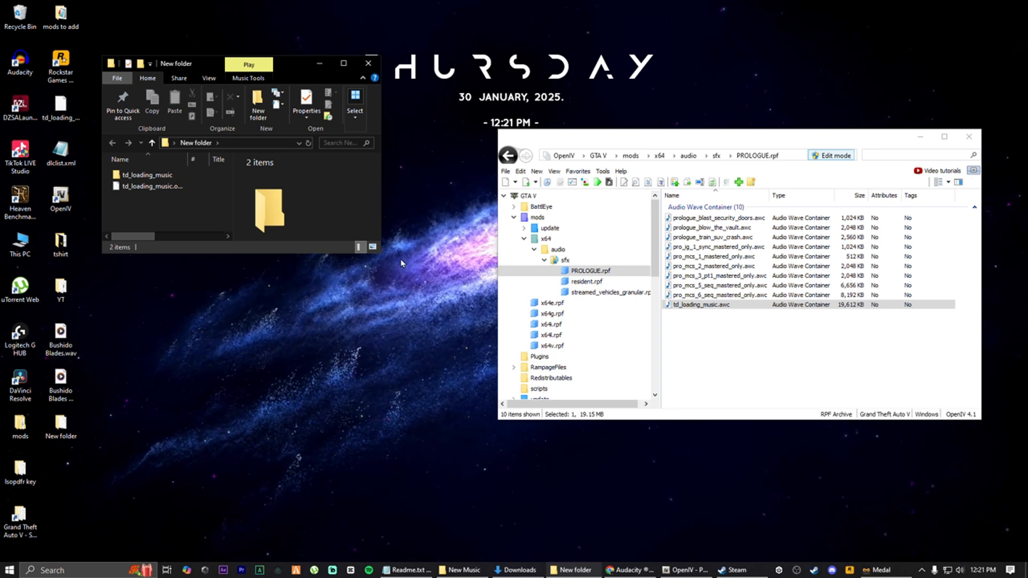
{"action": "left_click_drag", "start_coordinate": [382, 255], "coordinate": [431, 285]}
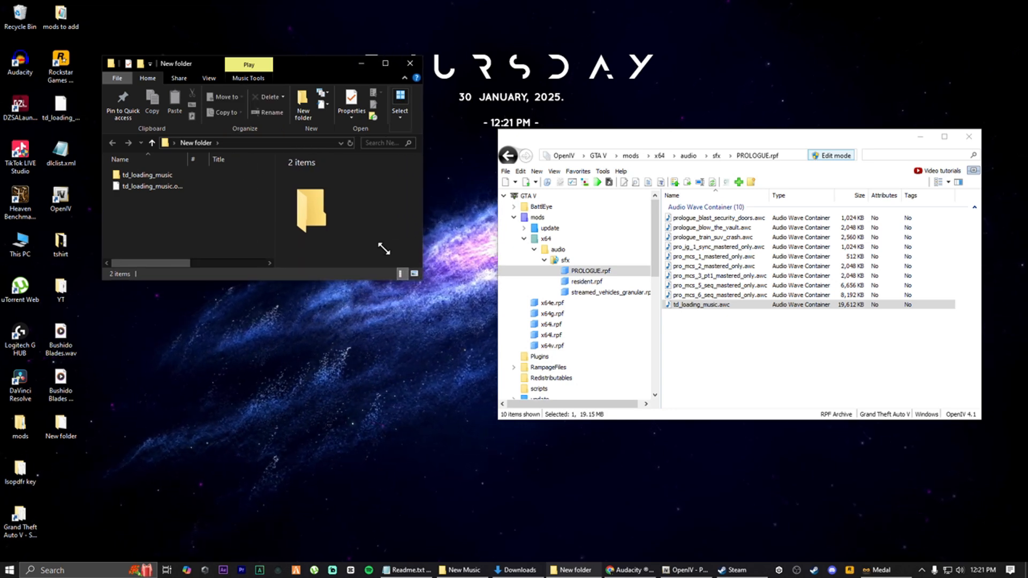
{"action": "left_click", "coordinate": [165, 178]}
{"action": "double_click", "coordinate": [165, 178]}
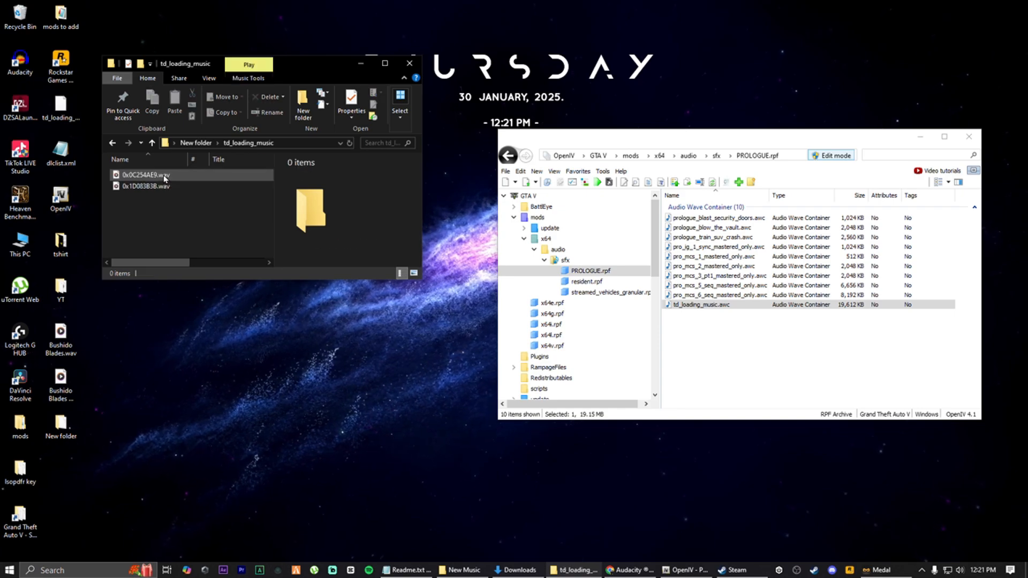
{"action": "double_click", "coordinate": [138, 176]}
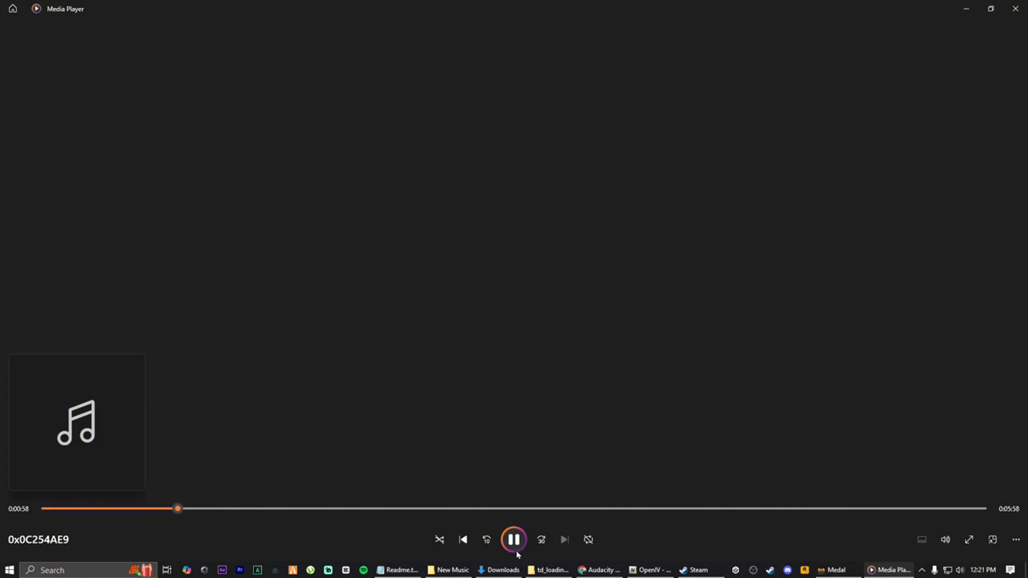
{"action": "left_click", "coordinate": [1014, 6]}
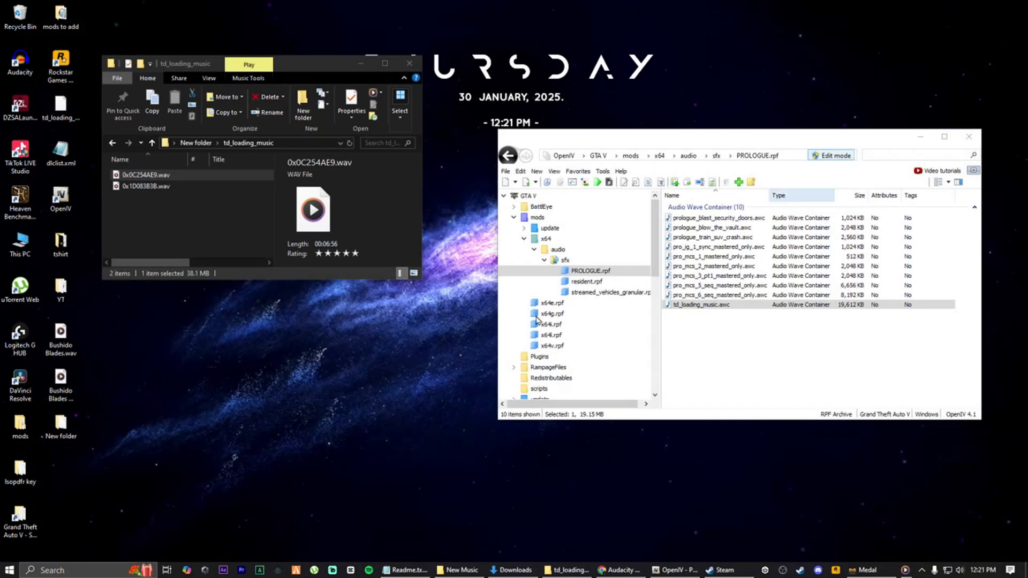
Create a second desktop folder, New folder (2), holding Bushido Blades mono.wav
{"action": "right_click", "coordinate": [165, 355]}
{"action": "mouse_move", "coordinate": [278, 465]}
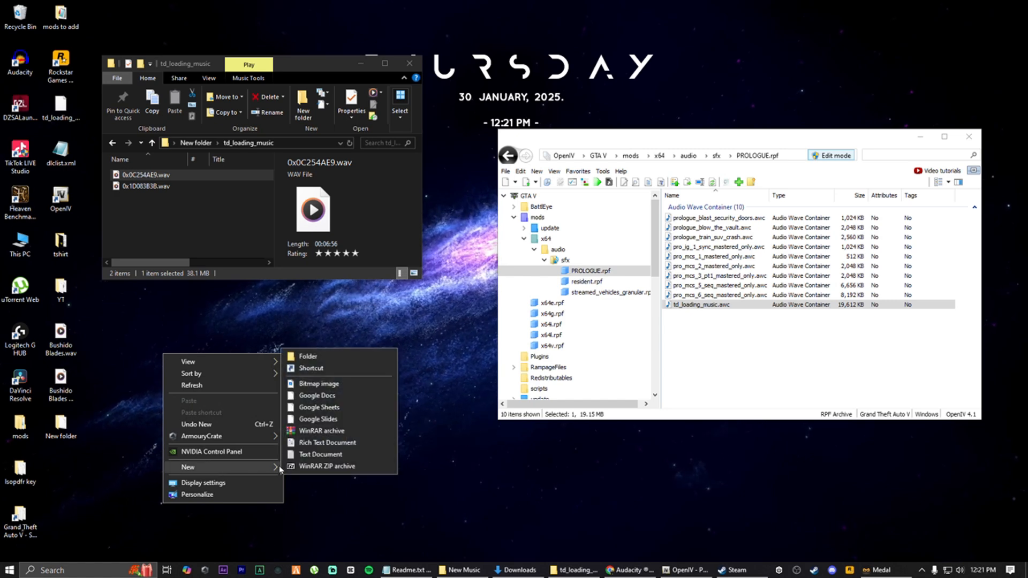
{"action": "left_click", "coordinate": [309, 357]}
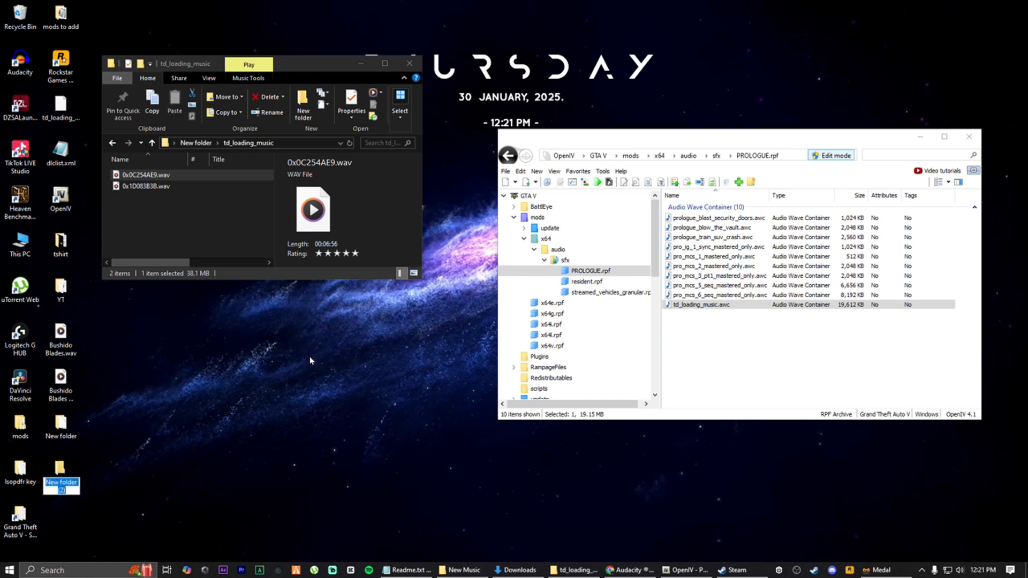
{"action": "key", "text": "Return"}
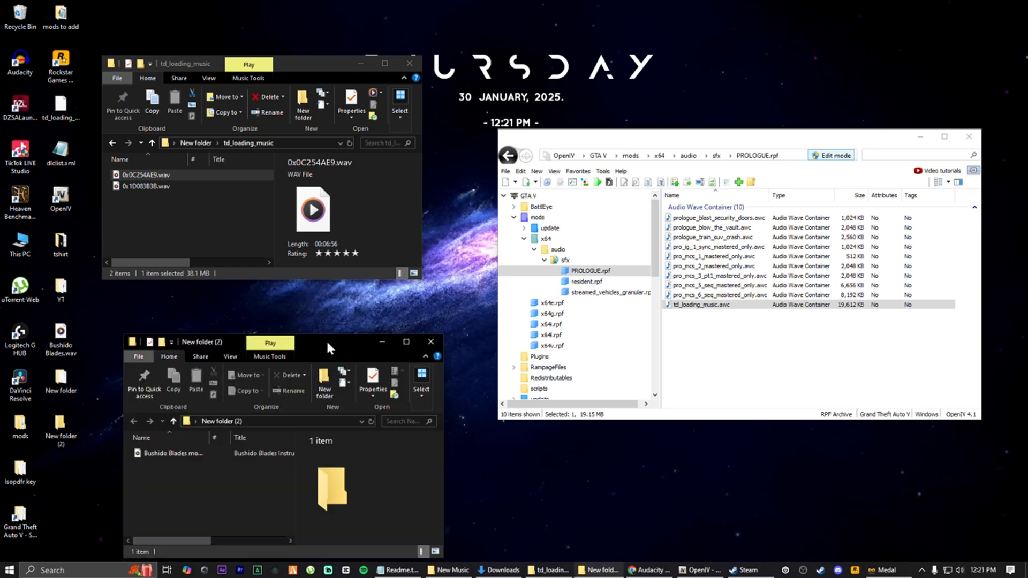
{"action": "left_click_drag", "start_coordinate": [327, 344], "coordinate": [302, 309]}
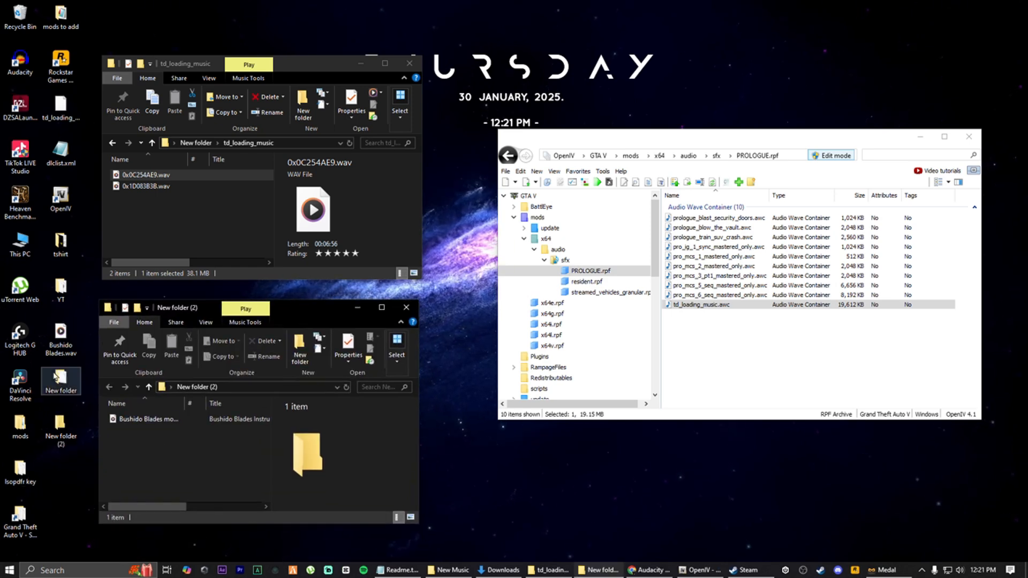
Duplicate Bushido Blades mono.wav inside New folder (2) by copying and pasting it
{"action": "left_click", "coordinate": [158, 421]}
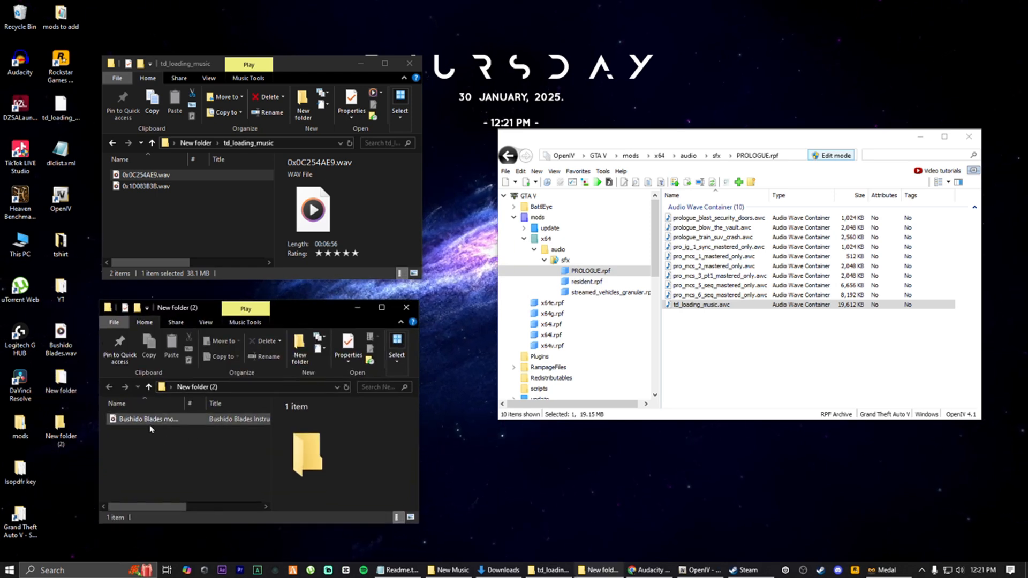
{"action": "right_click", "coordinate": [157, 421]}
{"action": "left_click", "coordinate": [179, 355]}
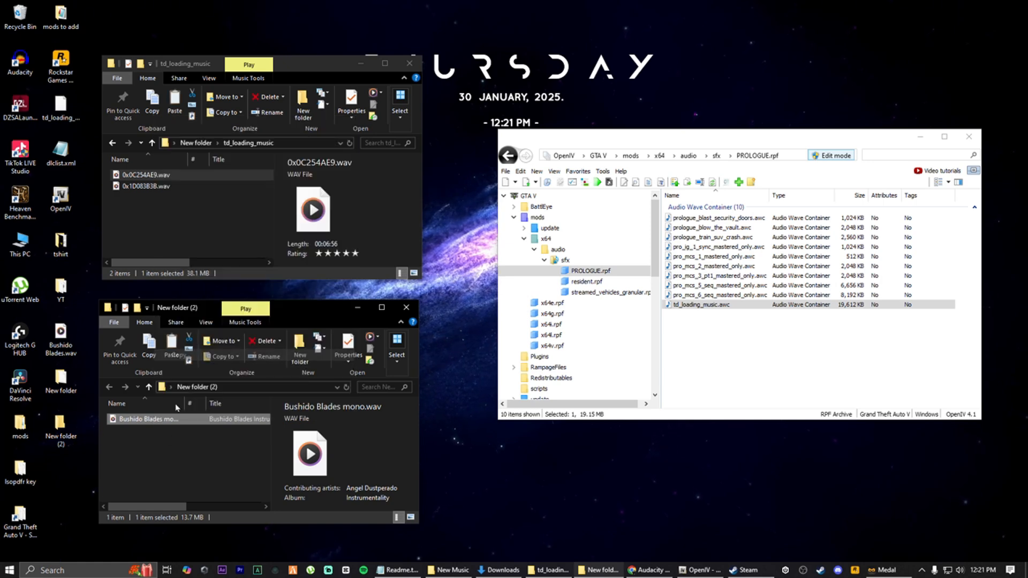
{"action": "left_click", "coordinate": [166, 471]}
{"action": "right_click", "coordinate": [167, 458]}
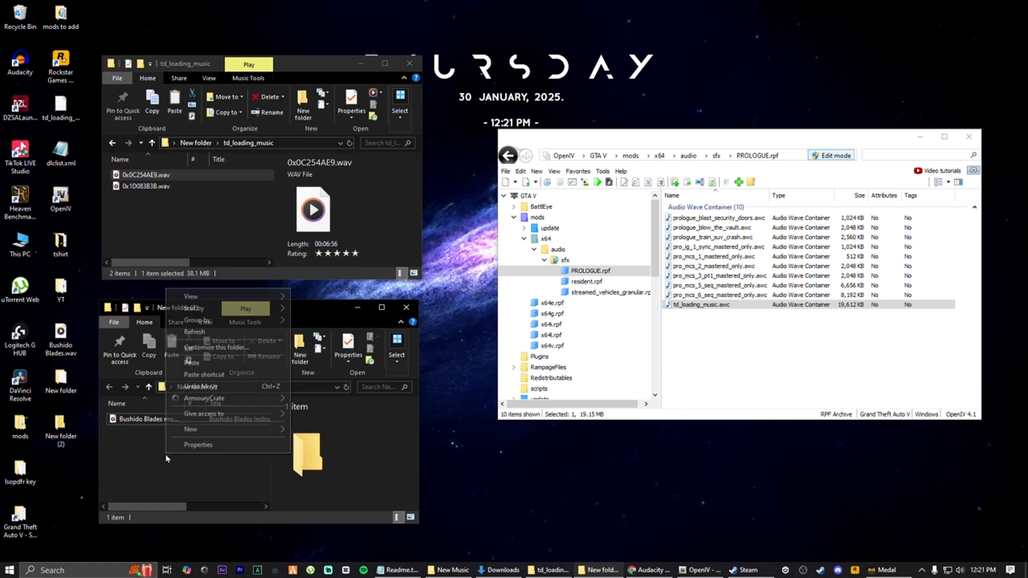
{"action": "left_click", "coordinate": [192, 362]}
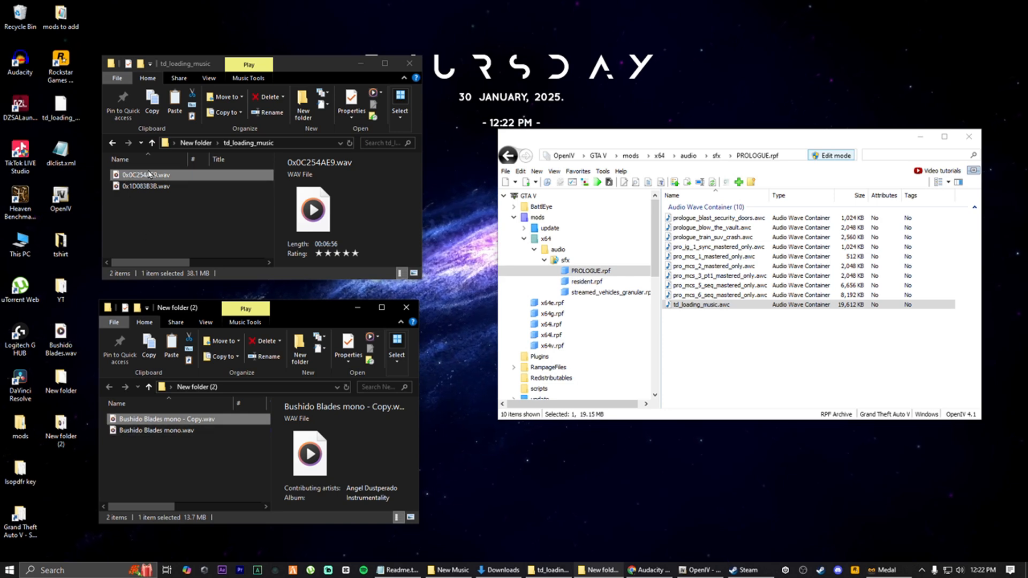
Copy the file name 0x0C254AE9 from the first exported WAV's rename field without changing it
{"action": "left_click", "coordinate": [180, 474]}
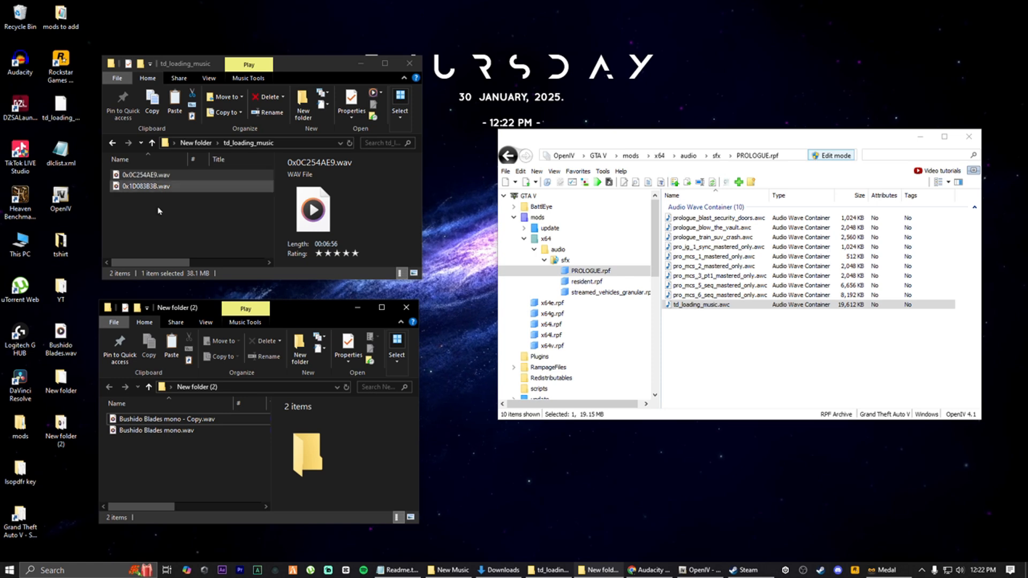
{"action": "right_click", "coordinate": [153, 179]}
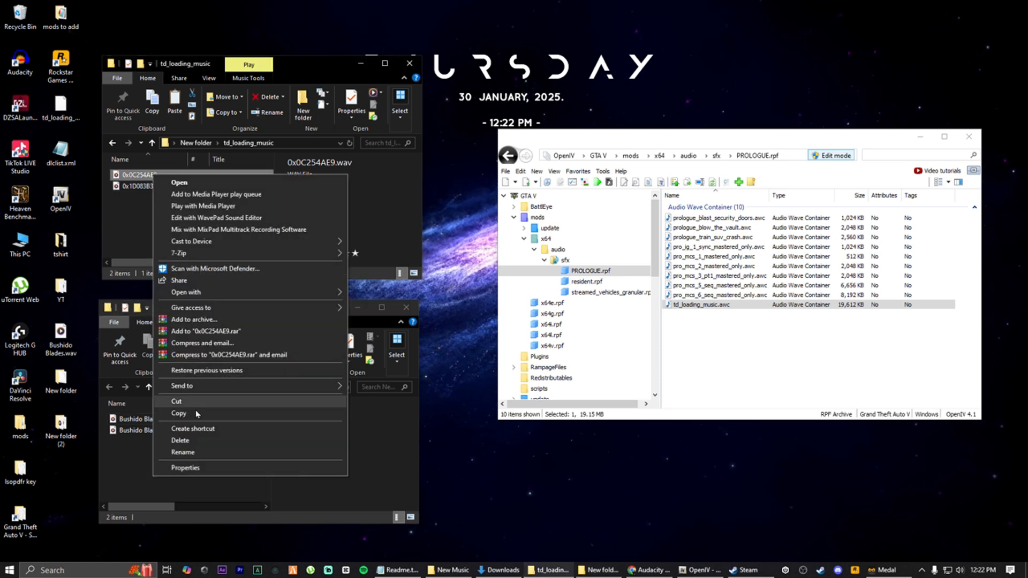
{"action": "left_click", "coordinate": [184, 452]}
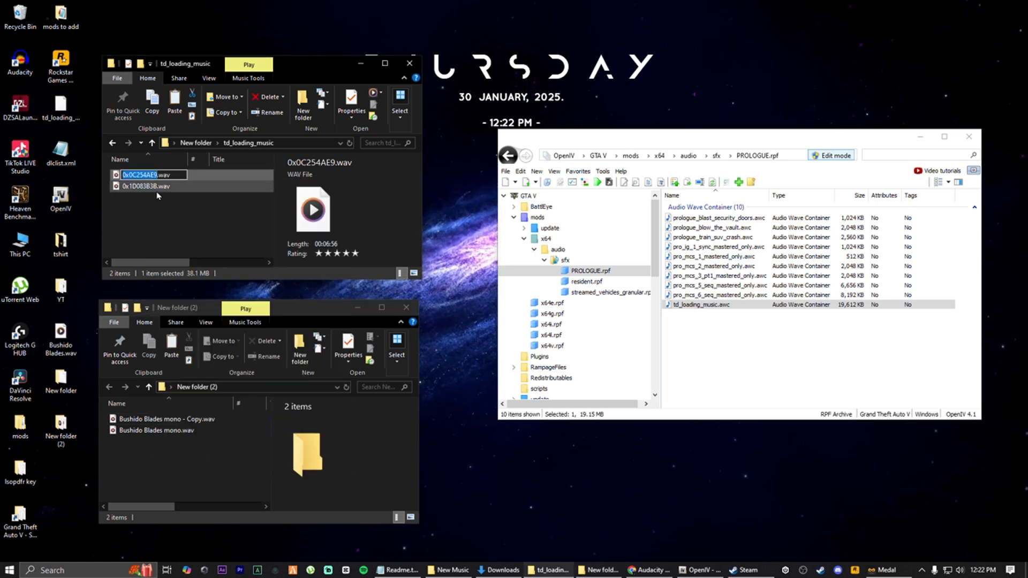
{"action": "right_click", "coordinate": [145, 175]}
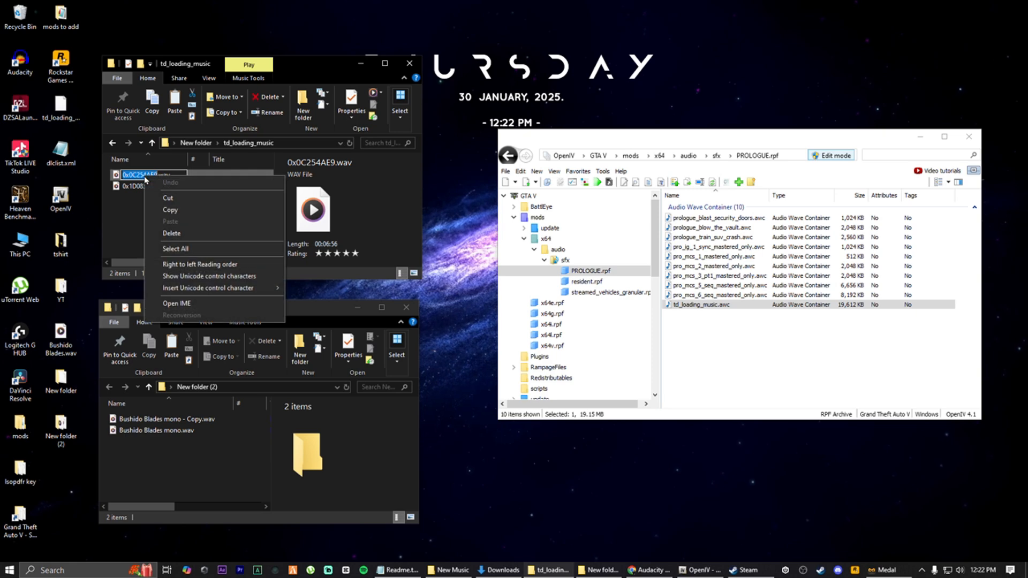
{"action": "left_click", "coordinate": [169, 211]}
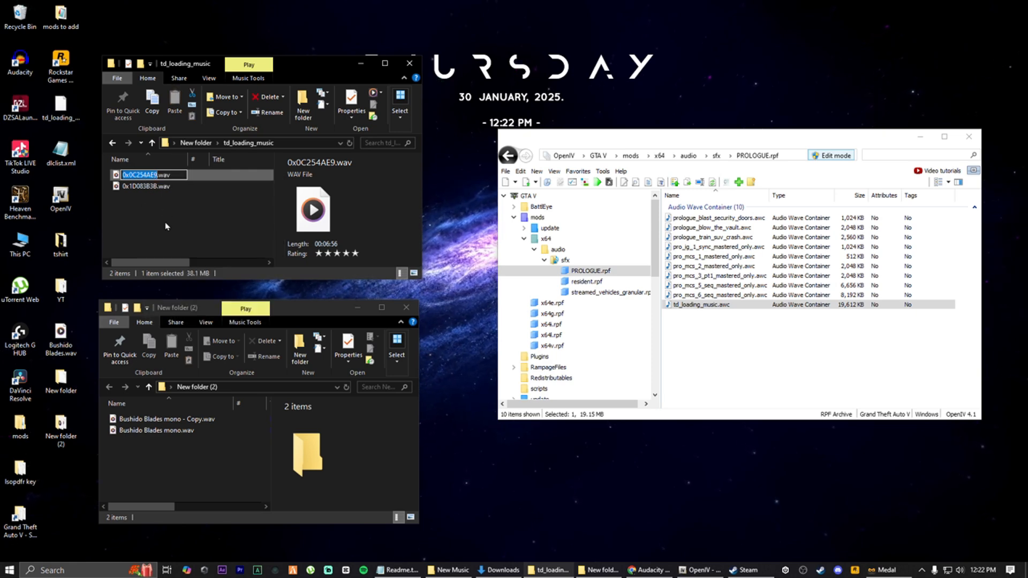
{"action": "left_click", "coordinate": [165, 226]}
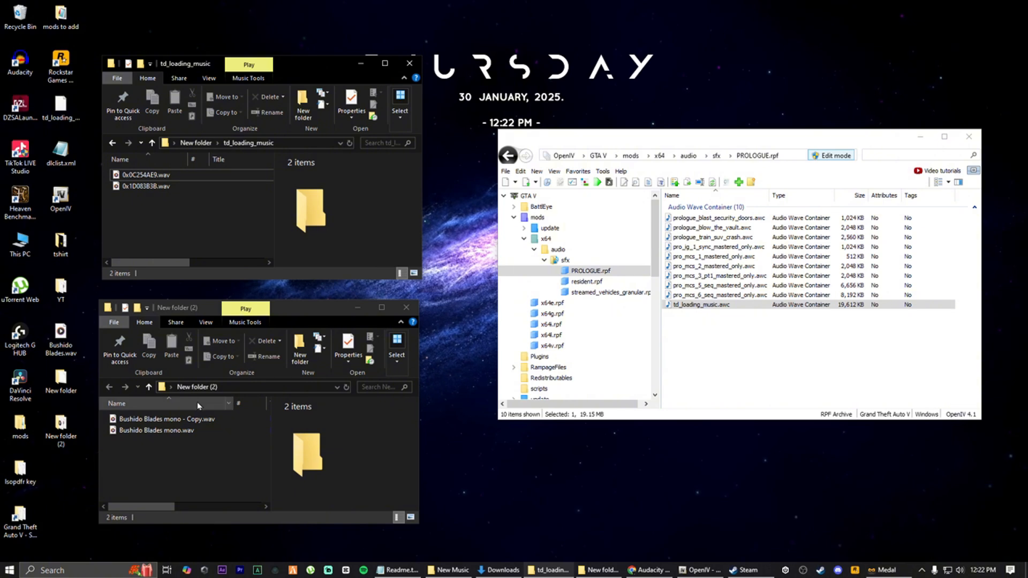
Rename Bushido Blades mono - Copy.wav to 0x0C254AE9.wav by pasting the copied name
{"action": "left_click", "coordinate": [160, 422]}
{"action": "right_click", "coordinate": [160, 422]}
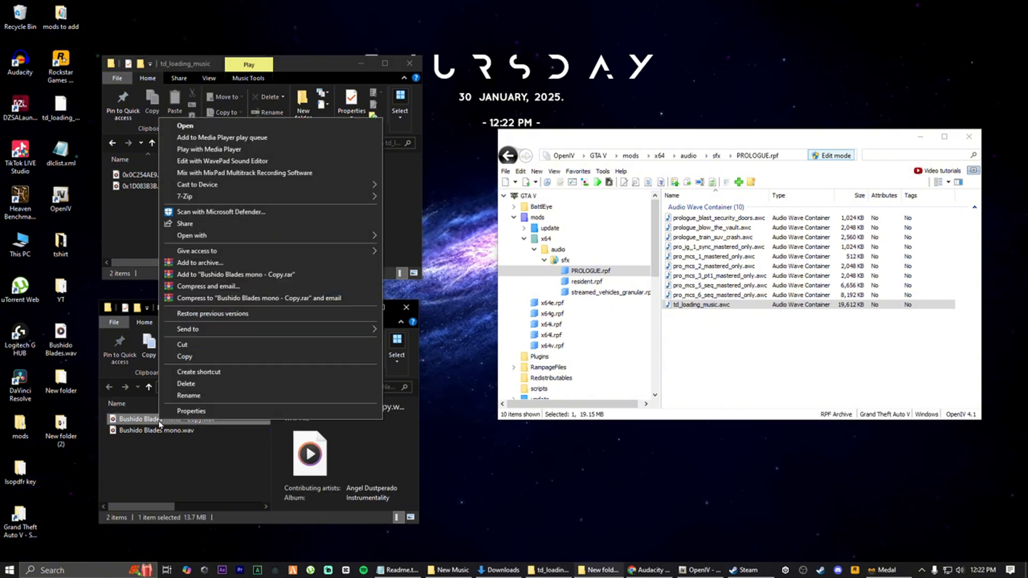
{"action": "left_click", "coordinate": [188, 396]}
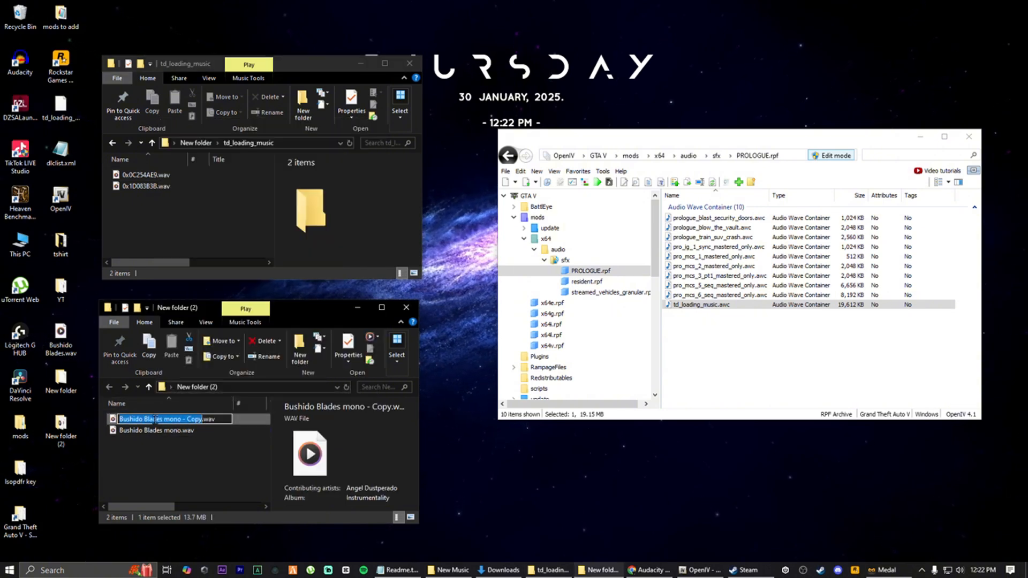
{"action": "right_click", "coordinate": [156, 421]}
{"action": "left_click", "coordinate": [182, 319]}
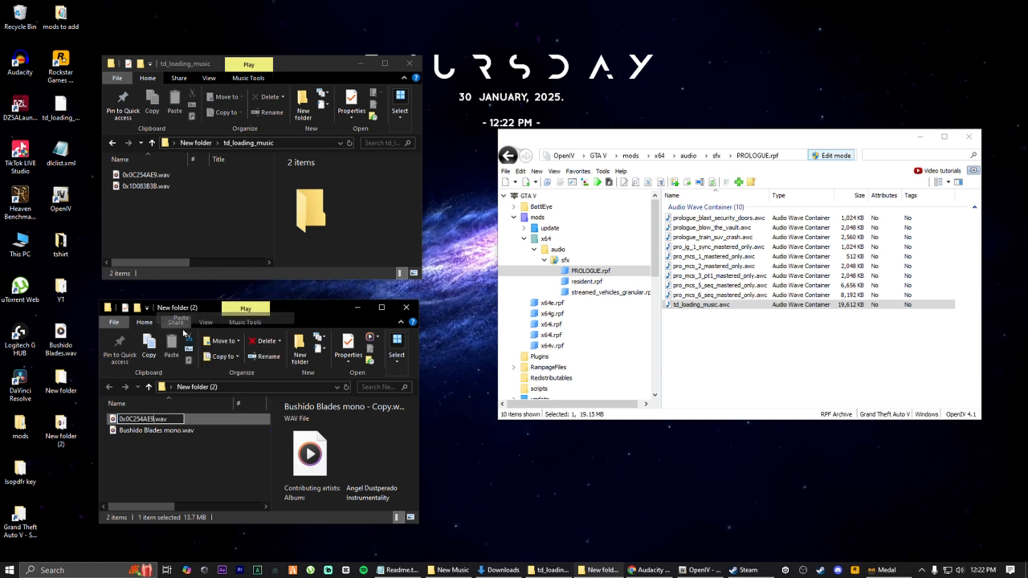
{"action": "left_click", "coordinate": [187, 465]}
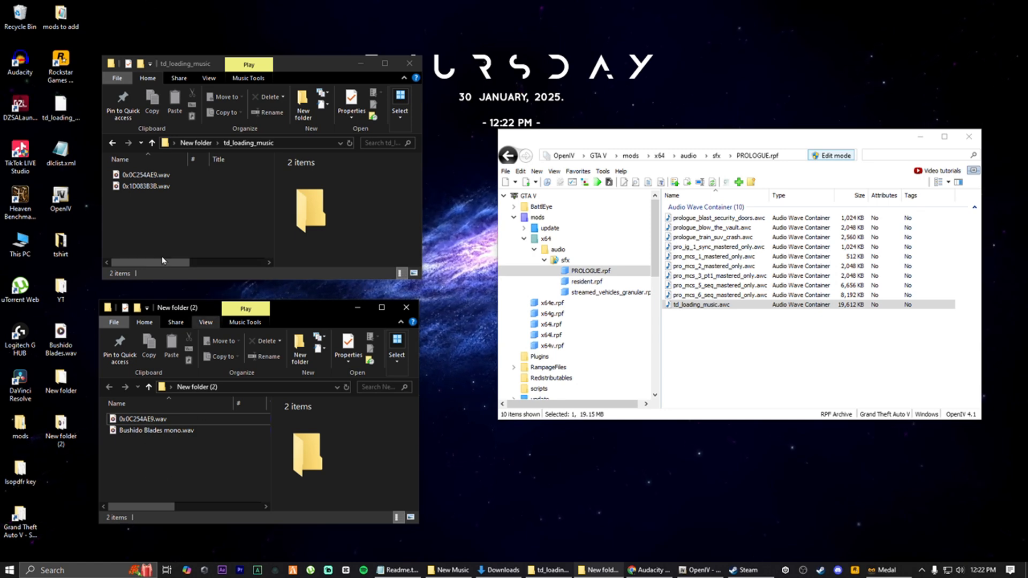
Copy the file name 0x1D083B3B from the second exported WAV's rename field without changing it
{"action": "right_click", "coordinate": [146, 190]}
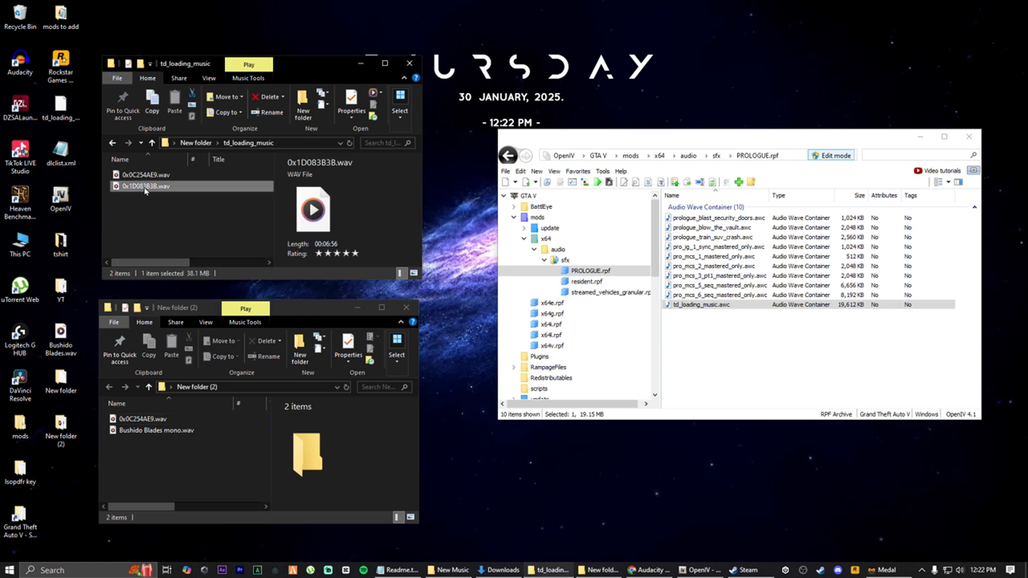
{"action": "left_click", "coordinate": [194, 466]}
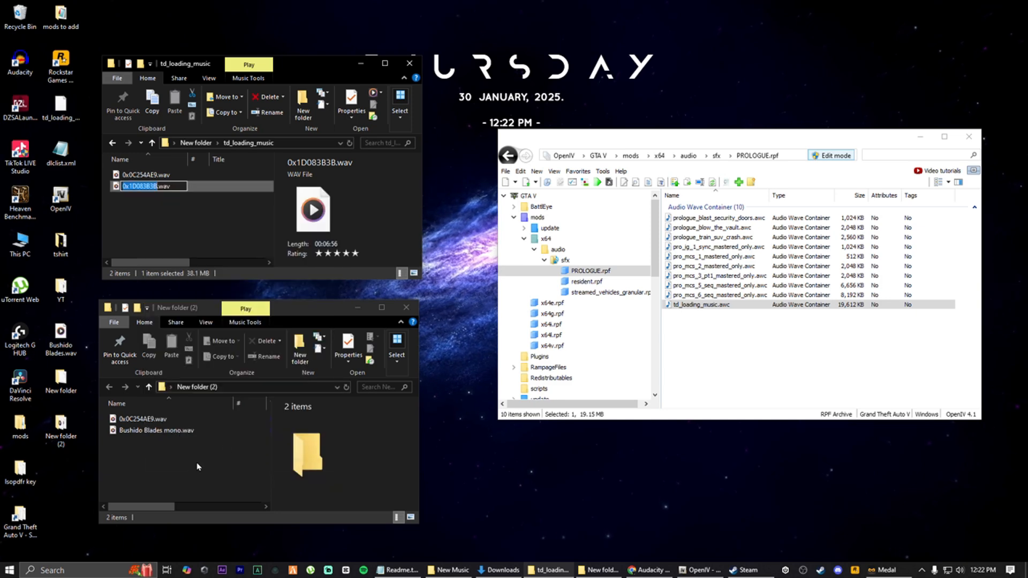
{"action": "right_click", "coordinate": [138, 187]}
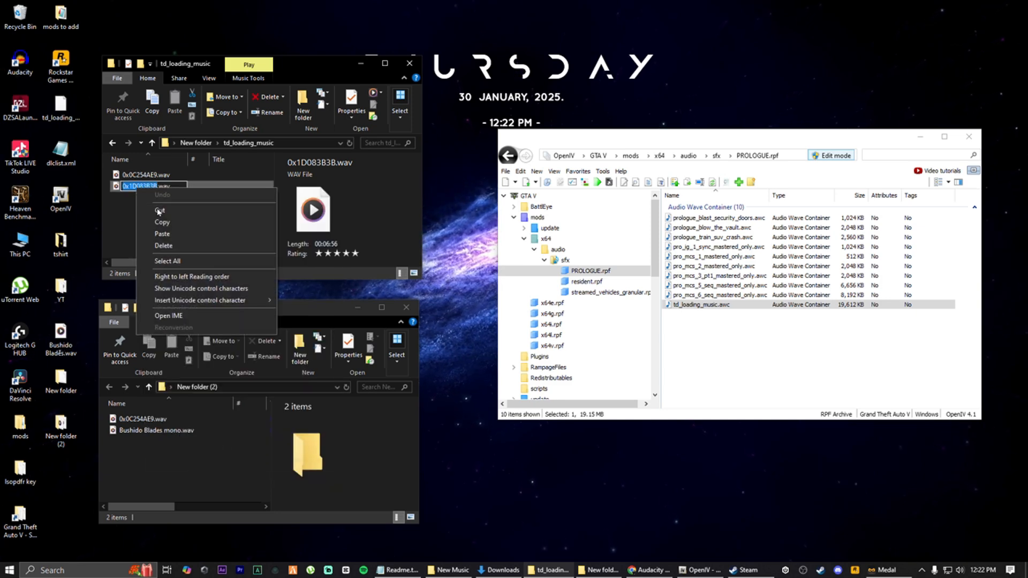
{"action": "left_click", "coordinate": [170, 223]}
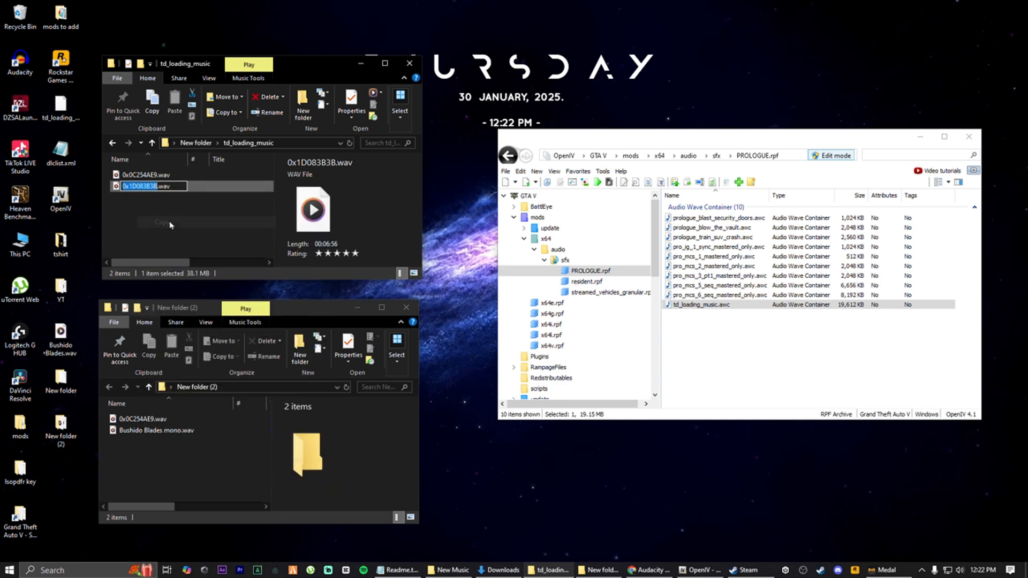
{"action": "left_click", "coordinate": [217, 222]}
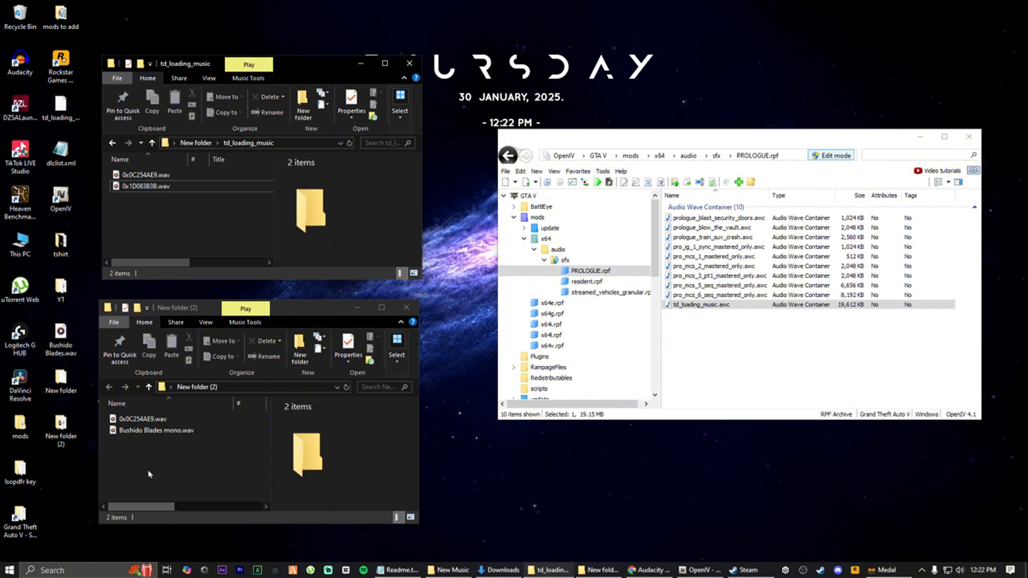
Rename Bushido Blades mono.wav to 0x1D083B3B.wav by pasting the copied name
{"action": "left_click", "coordinate": [139, 431]}
{"action": "right_click", "coordinate": [138, 433]}
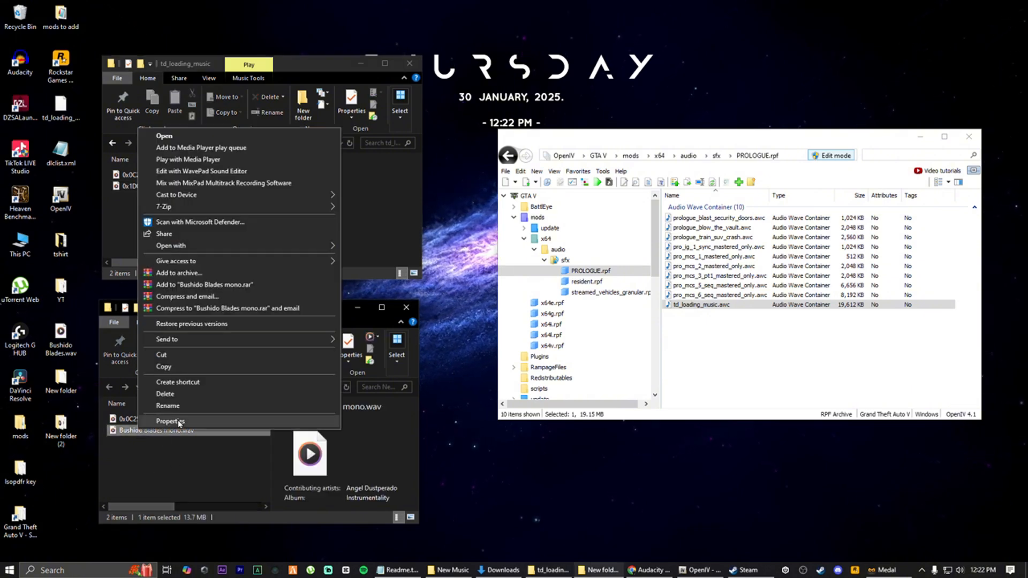
{"action": "left_click", "coordinate": [166, 405]}
{"action": "right_click", "coordinate": [152, 432]}
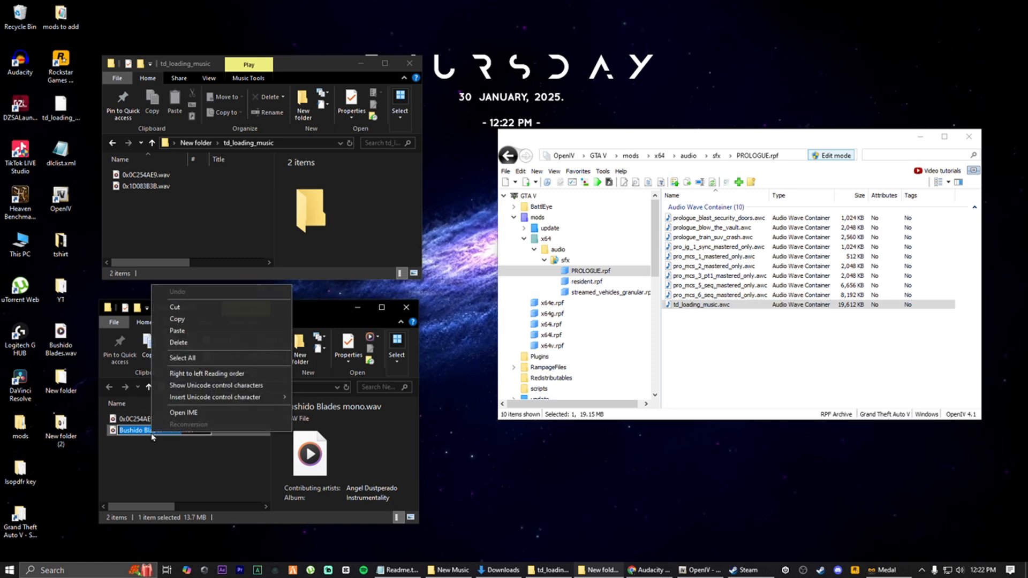
{"action": "left_click", "coordinate": [177, 330]}
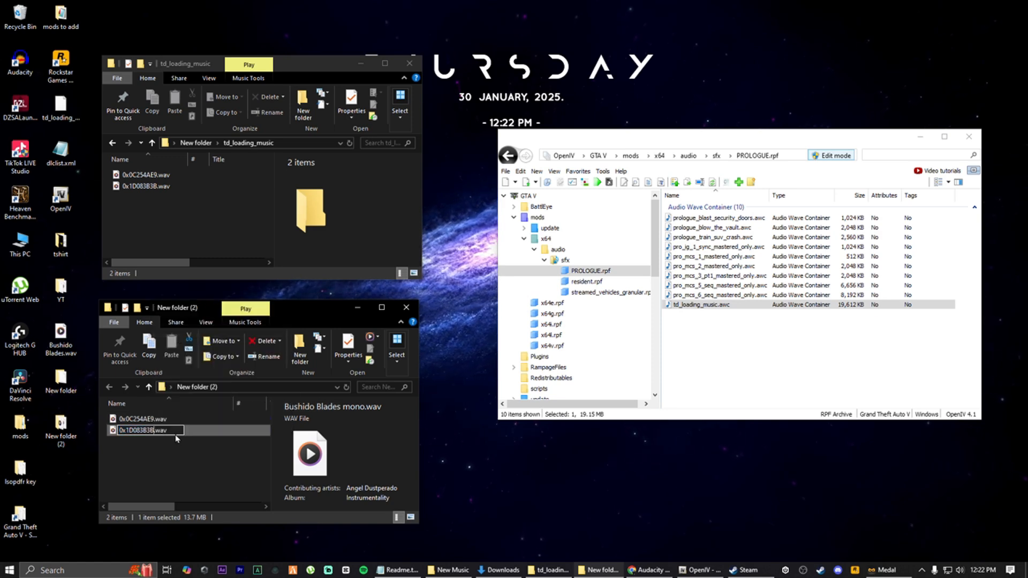
{"action": "key", "text": "Return"}
{"action": "left_click", "coordinate": [190, 468]}
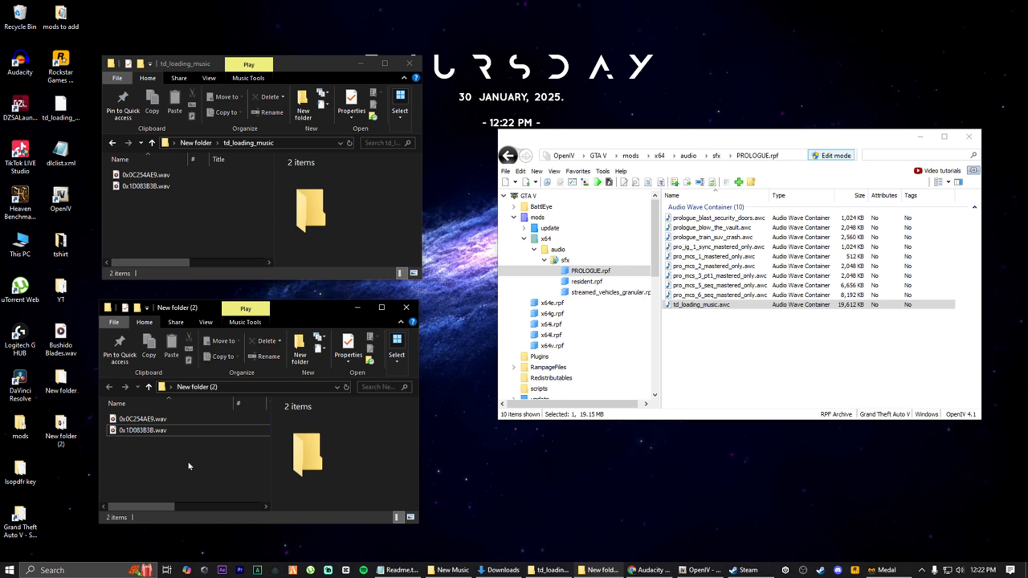
Play the renamed 0x0C254AE9.wav in Media Player, then close it
{"action": "double_click", "coordinate": [143, 418]}
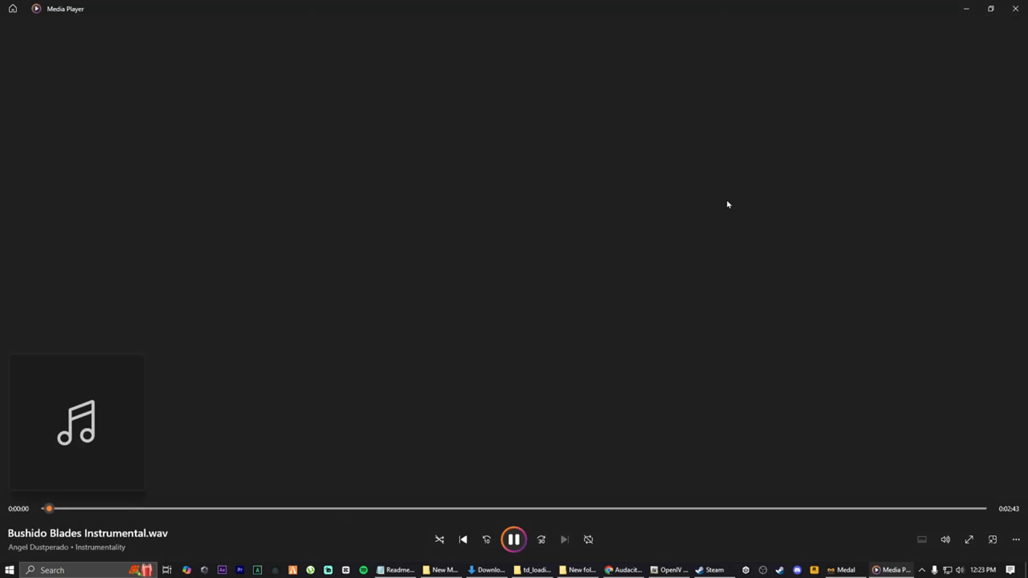
{"action": "left_click", "coordinate": [1015, 9]}
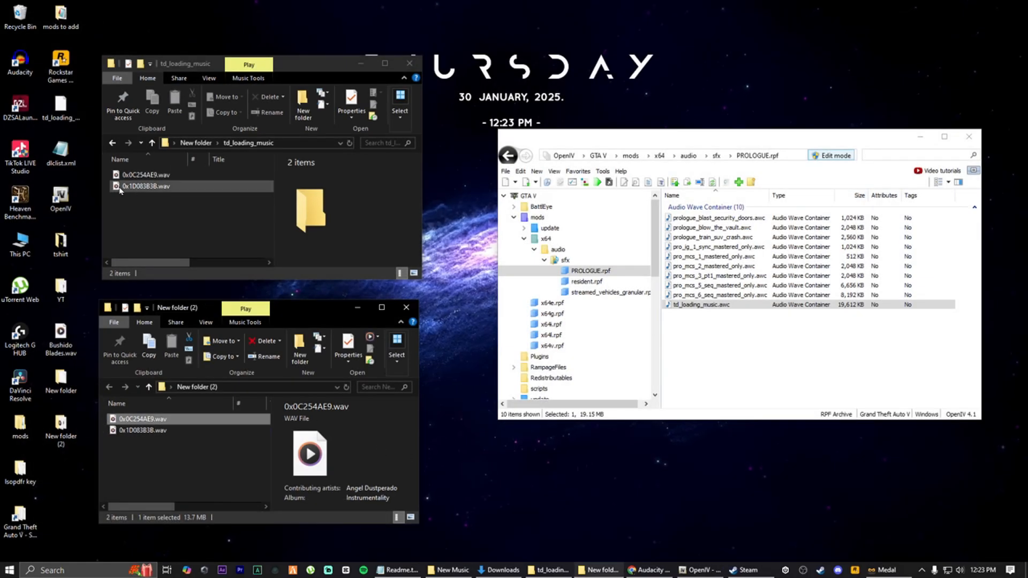
Move both renamed WAVs into the td_loading_music folder, replacing the exported files, and close New folder (2)
{"action": "left_click_drag", "start_coordinate": [129, 472], "coordinate": [156, 189]}
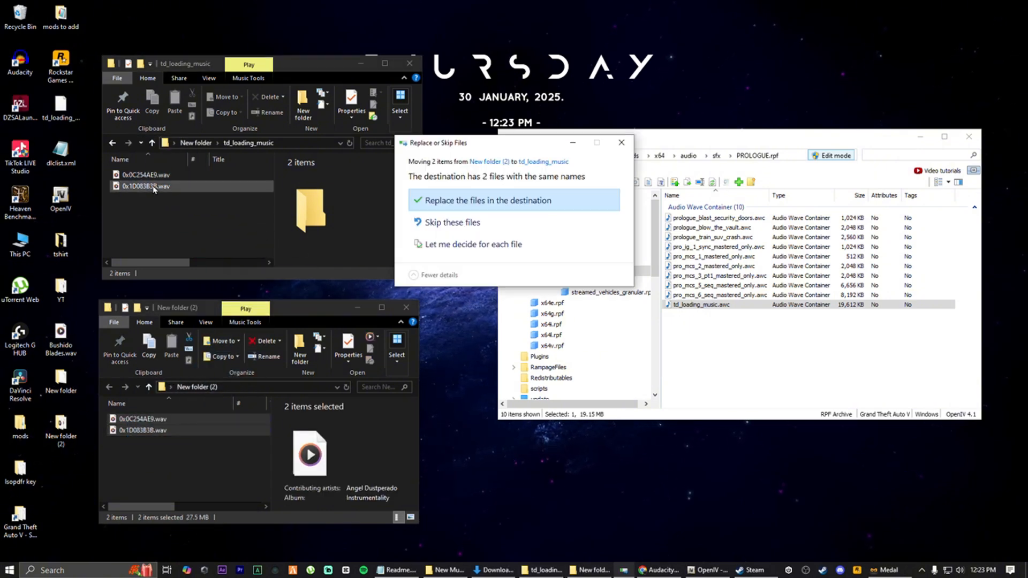
{"action": "left_click", "coordinate": [488, 205]}
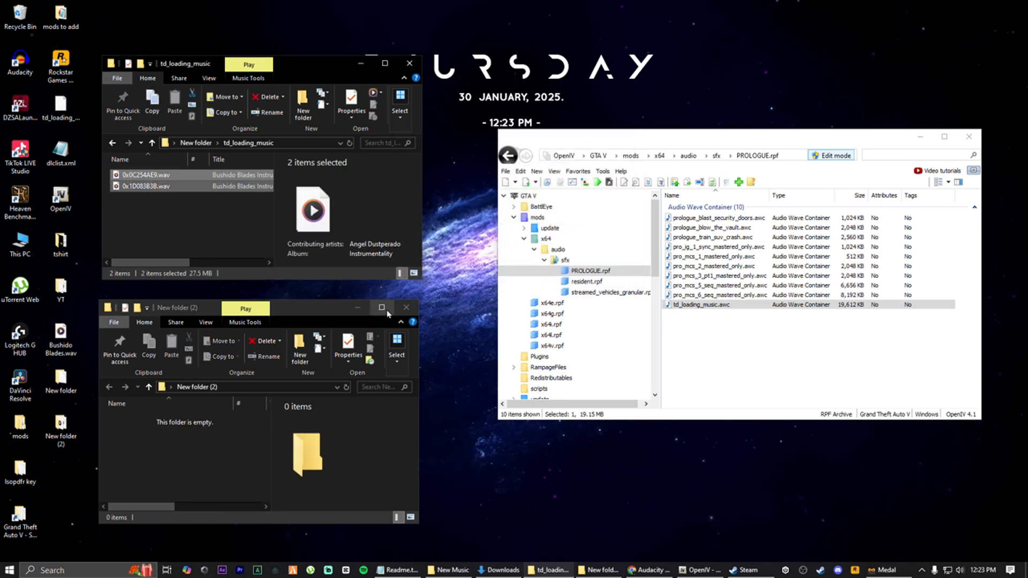
{"action": "left_click", "coordinate": [407, 308]}
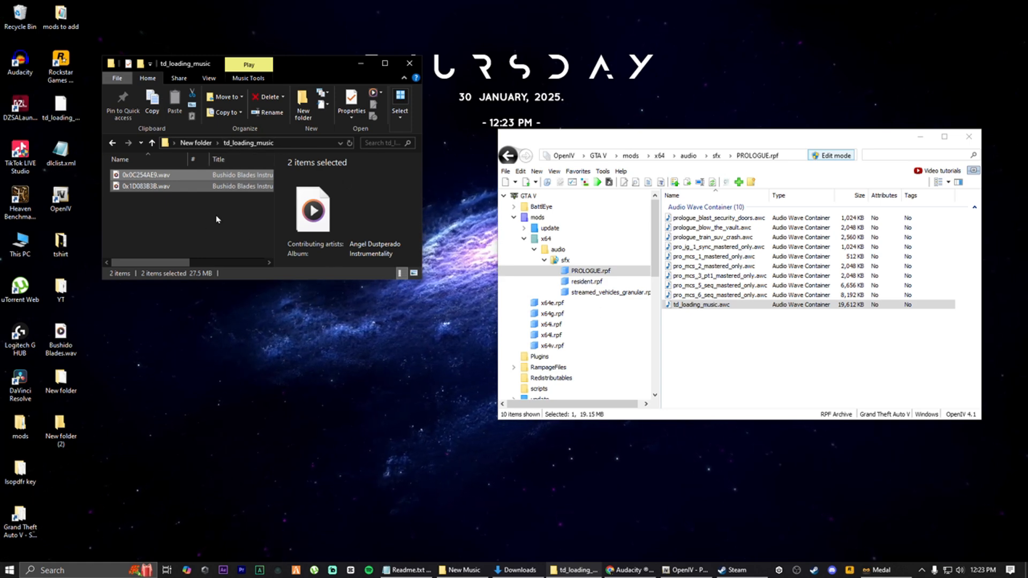
Return to New folder and drag td_loading_music.oac onto td_loading_music.awc in PROLOGUE.rpf to import it
{"action": "left_click", "coordinate": [152, 143]}
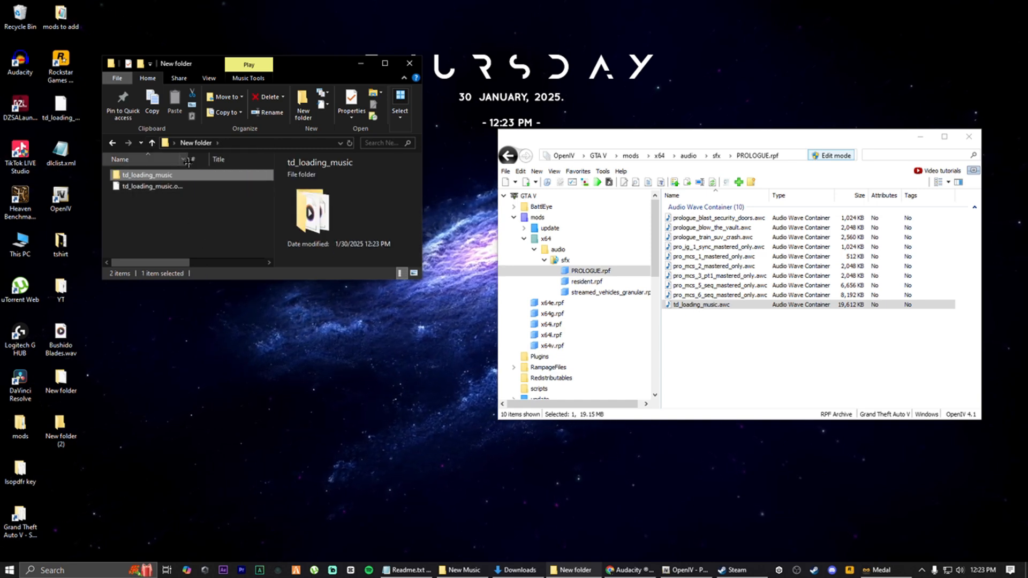
{"action": "left_click_drag", "start_coordinate": [188, 159], "coordinate": [222, 159]}
{"action": "left_click_drag", "start_coordinate": [158, 187], "coordinate": [706, 309]}
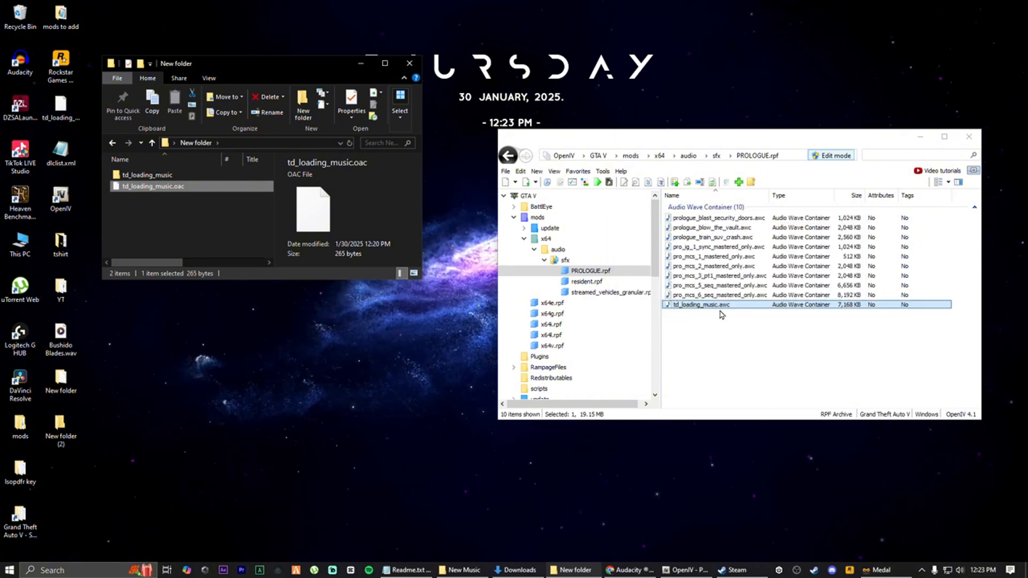
Turn on Edit mode, confirm the warning, and import td_loading_music.oac into PROLOGUE.rpf again
{"action": "left_click", "coordinate": [833, 159]}
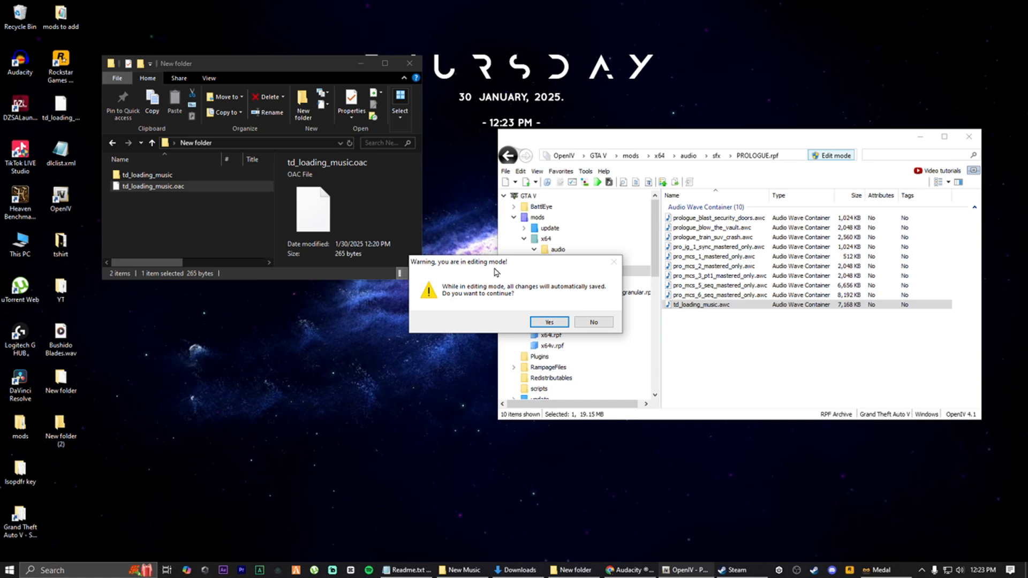
{"action": "left_click", "coordinate": [549, 322]}
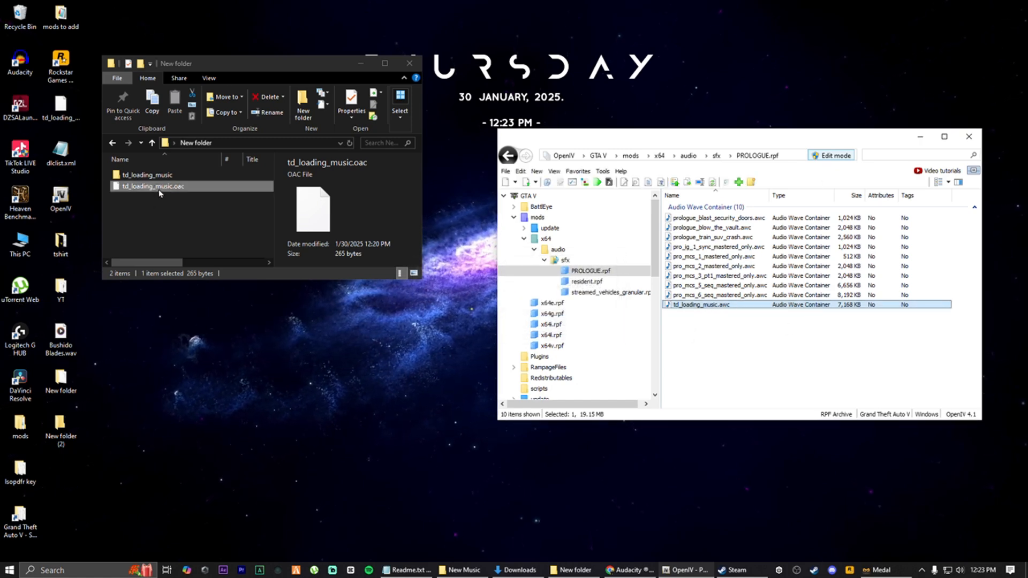
{"action": "left_click_drag", "start_coordinate": [152, 186], "coordinate": [460, 325]}
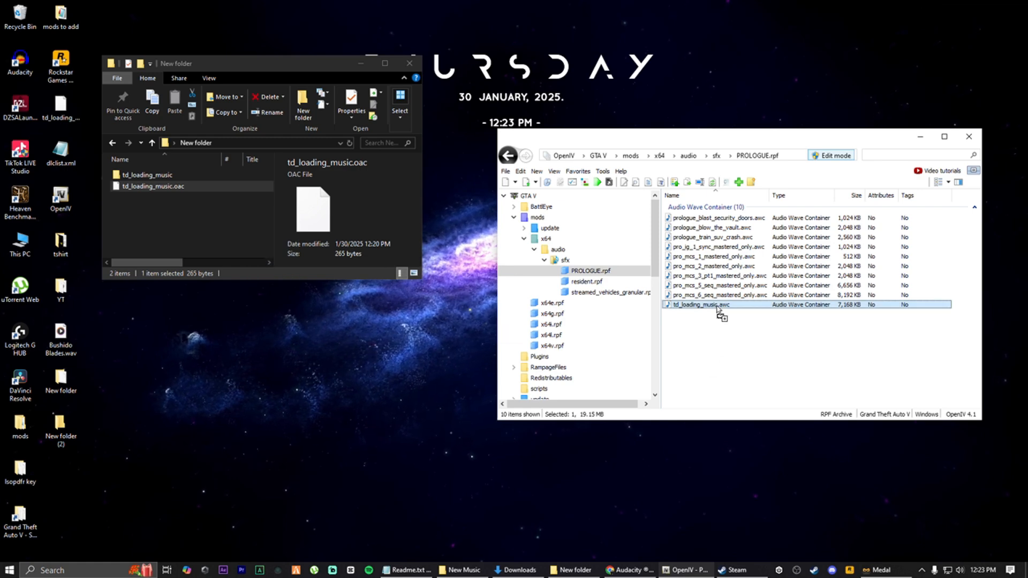
{"action": "left_click_drag", "start_coordinate": [717, 310], "coordinate": [718, 310]}
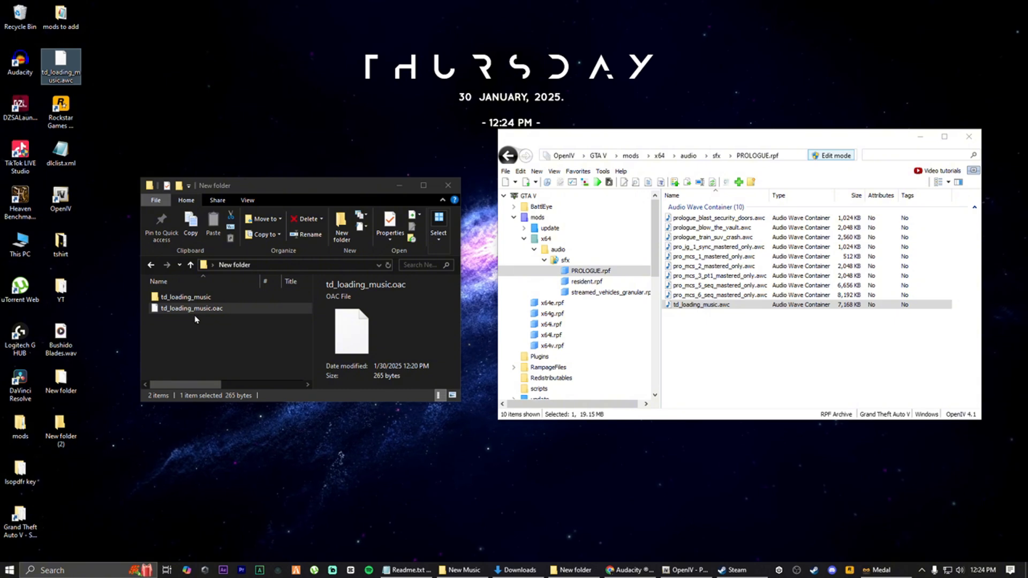
Open td_loading_music.awc in the OpenIV audio player to check the new tracks, then close it
{"action": "double_click", "coordinate": [719, 305]}
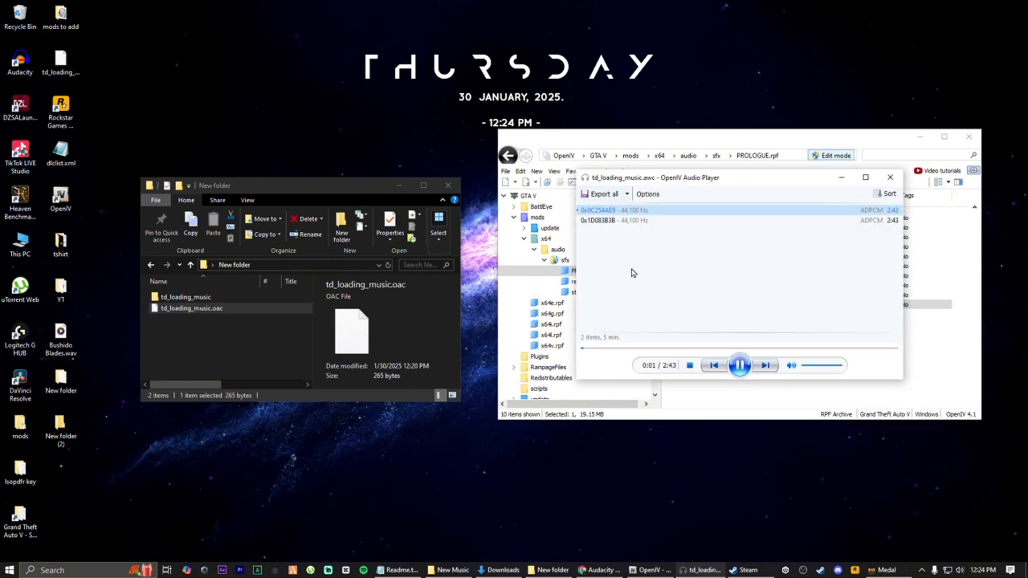
{"action": "left_click", "coordinate": [740, 366]}
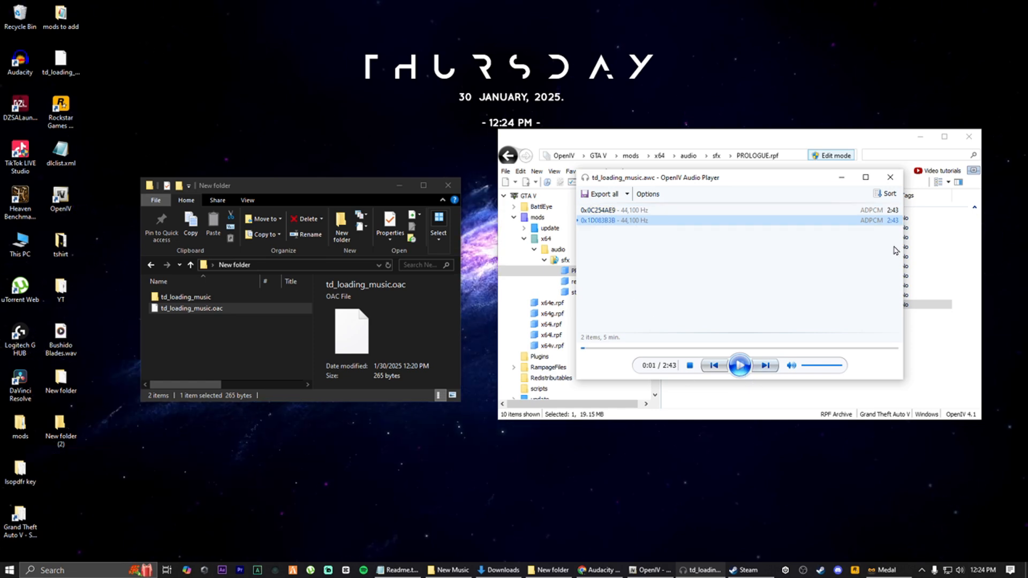
{"action": "left_click", "coordinate": [890, 177]}
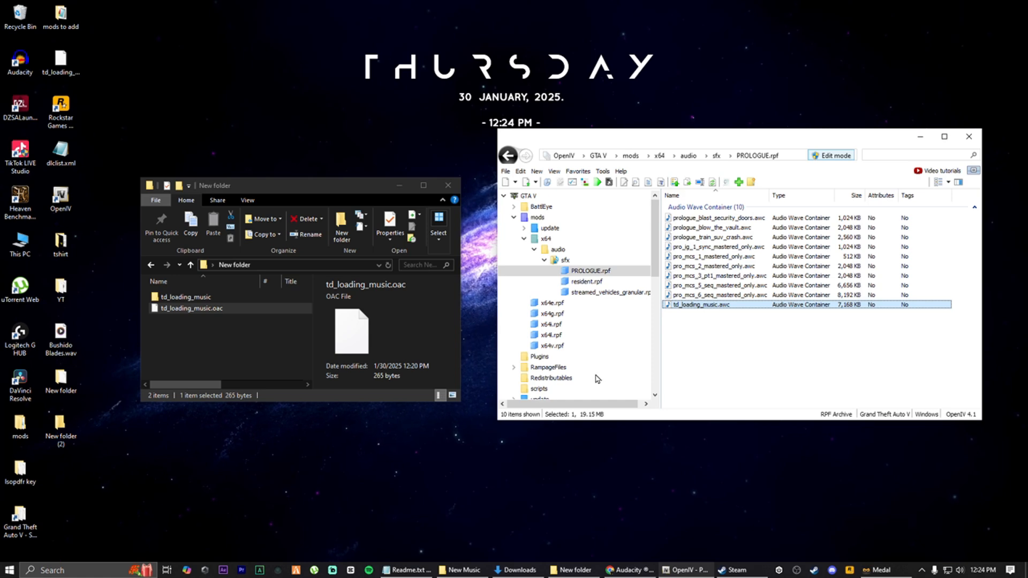
Launch Grand Theft Auto V from the Rockstar Games Launcher via Steam and enter Story Mode
{"action": "left_click", "coordinate": [851, 571]}
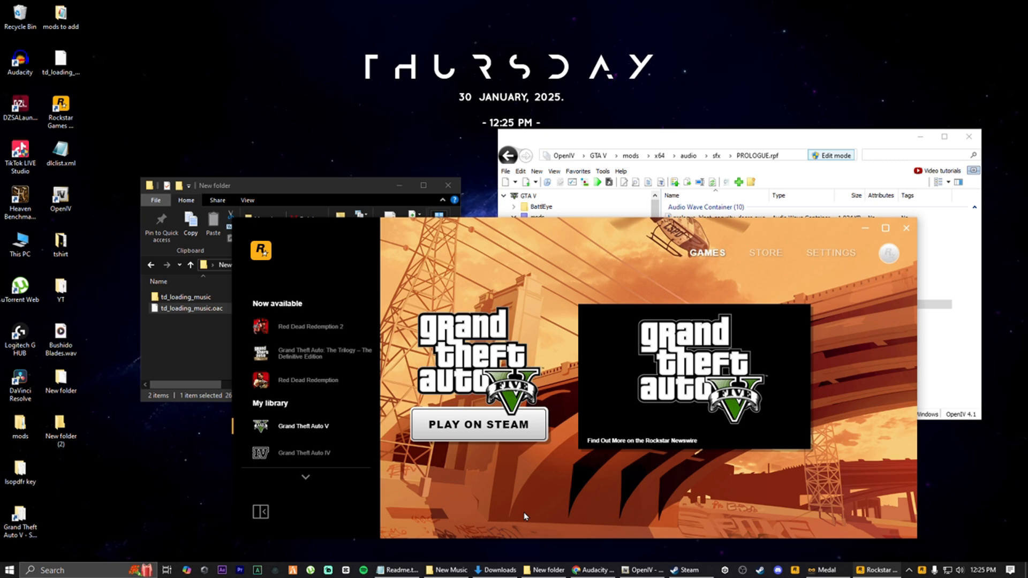
{"action": "left_click", "coordinate": [477, 431]}
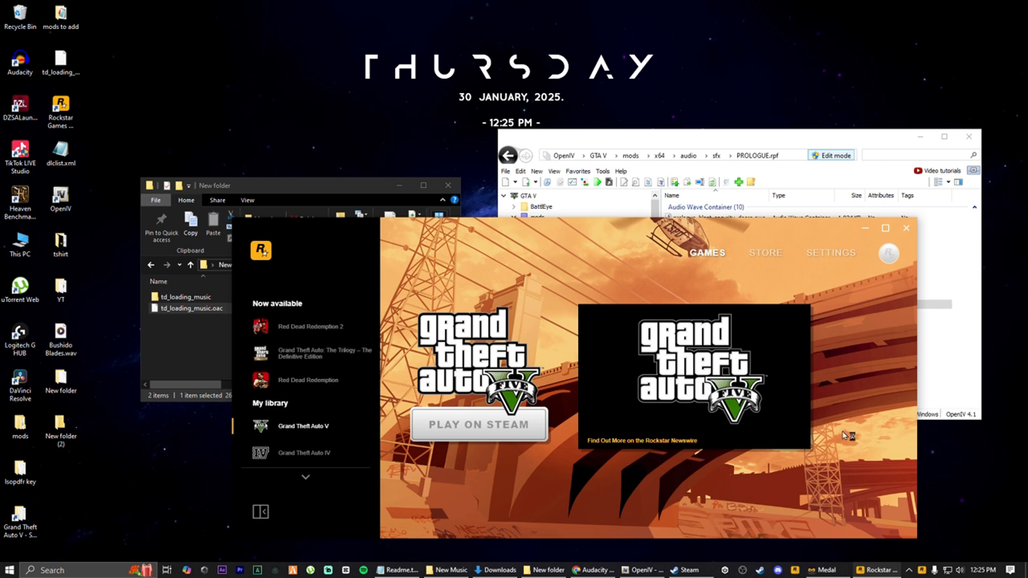
{"action": "left_click_drag", "start_coordinate": [748, 140], "coordinate": [753, 73]}
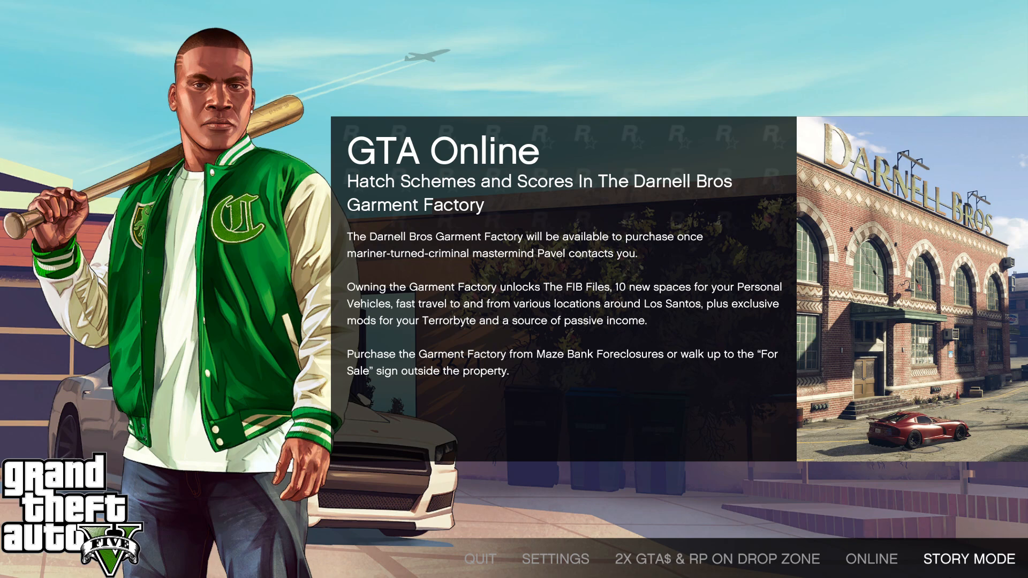
{"action": "left_click", "coordinate": [958, 564]}
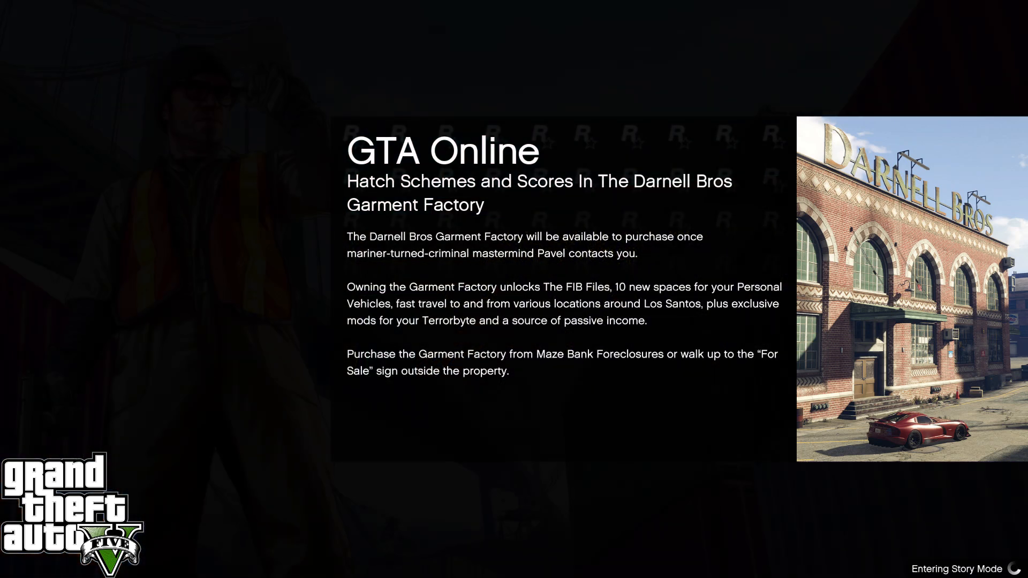